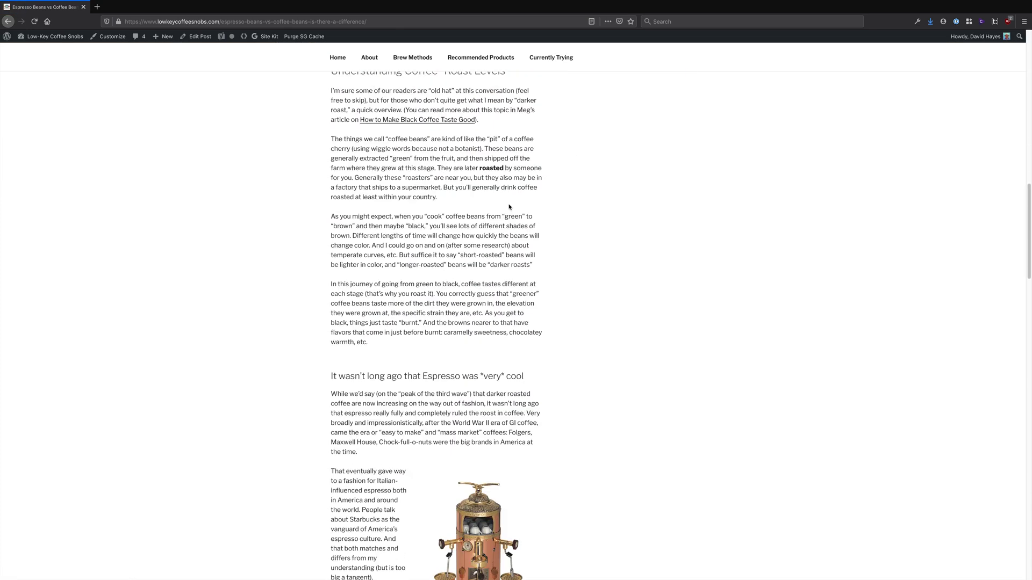
scroll(509, 207, down, 4)
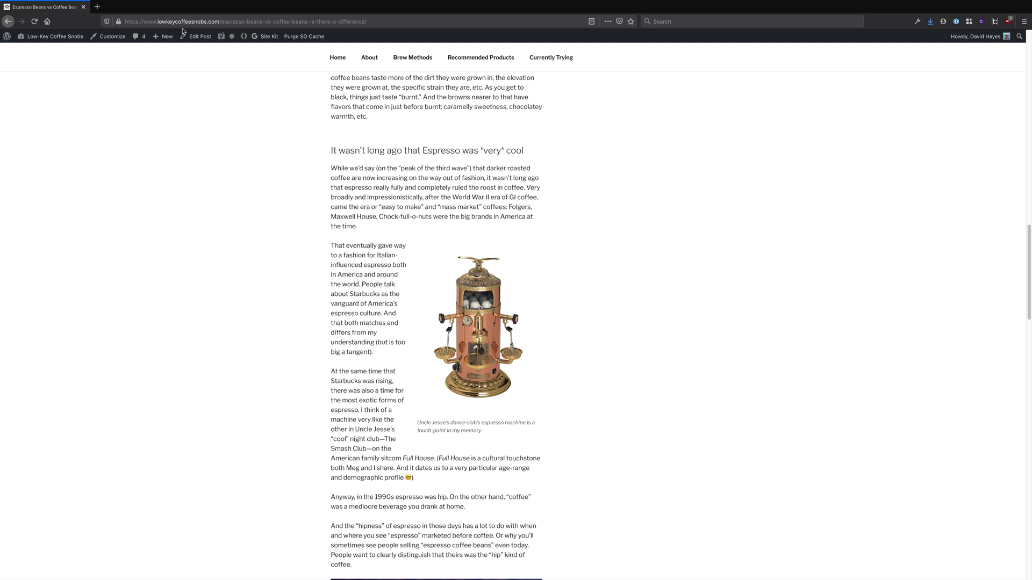
Open the post in the block editor and select the espresso machine Image block.
click(198, 36)
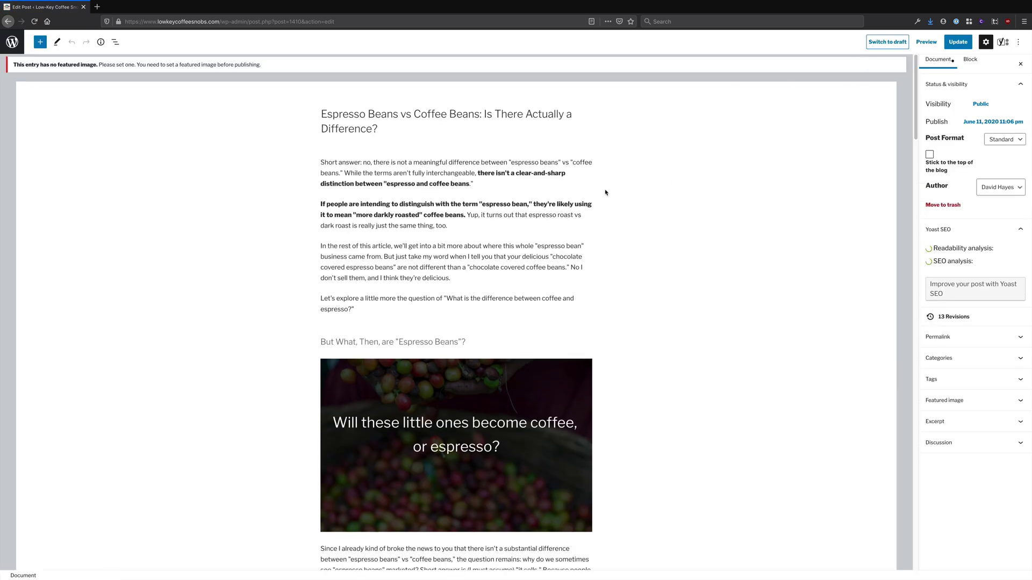
scroll(567, 216, down, 10)
scroll(567, 216, down, 4)
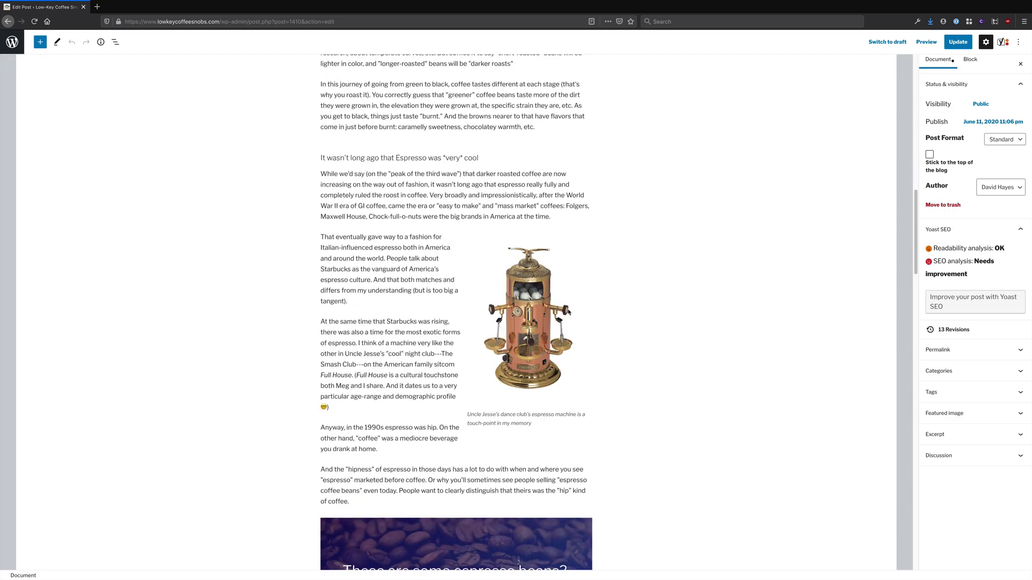
click(525, 322)
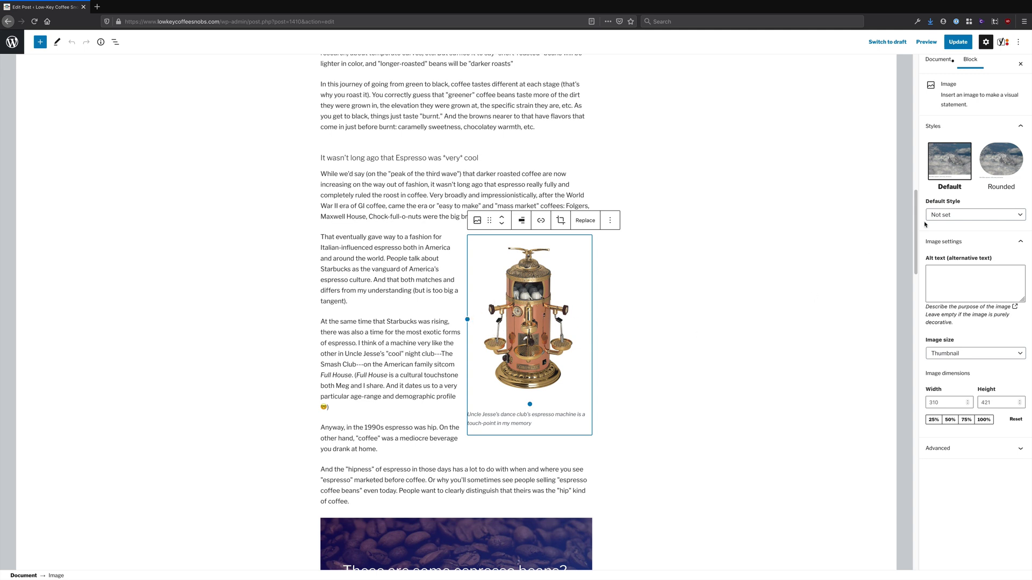
Scale the espresso image to 100% and drag it wider into the text.
click(981, 423)
click(476, 220)
click(671, 284)
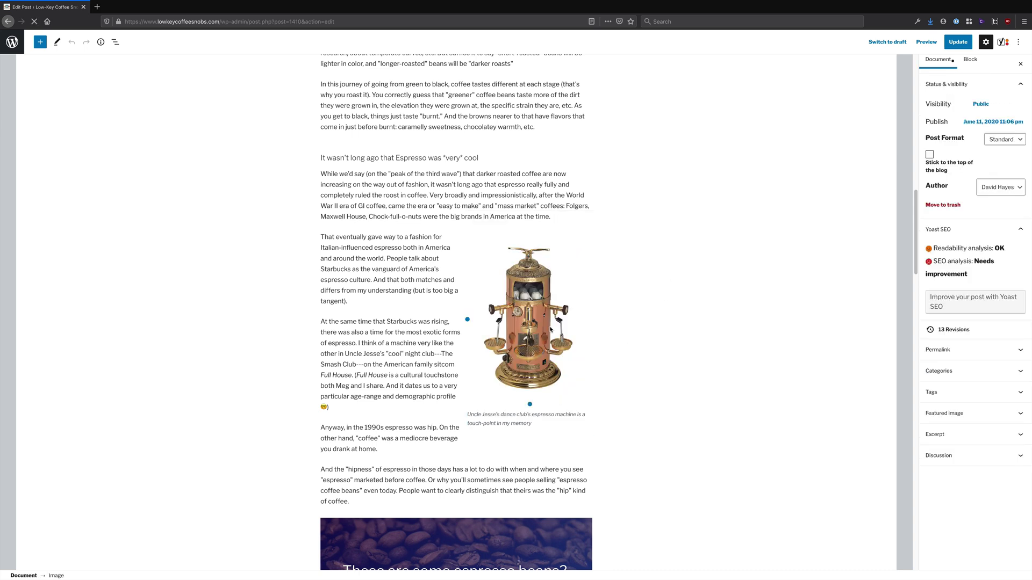
click(537, 322)
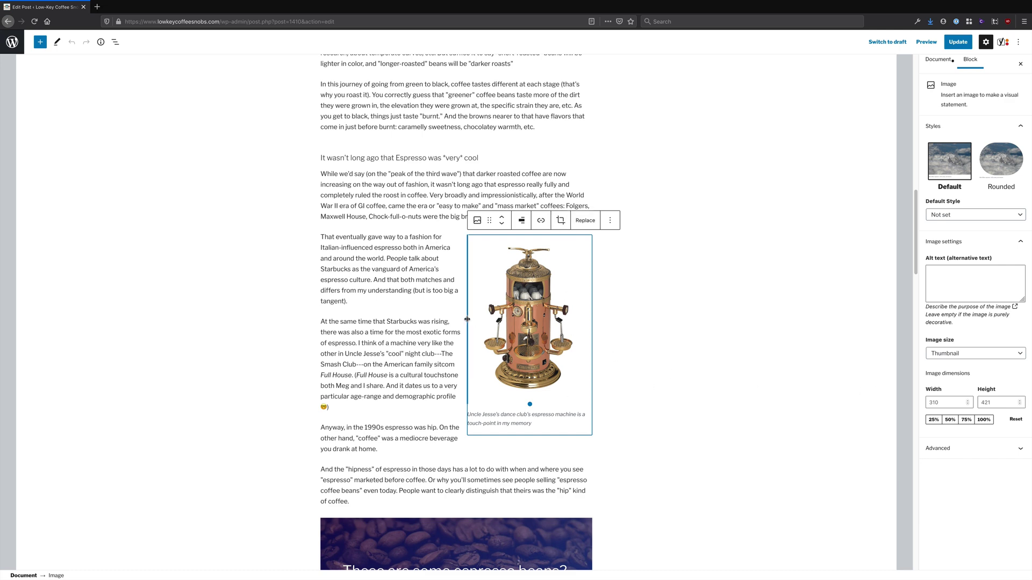
drag(467, 320, 409, 317)
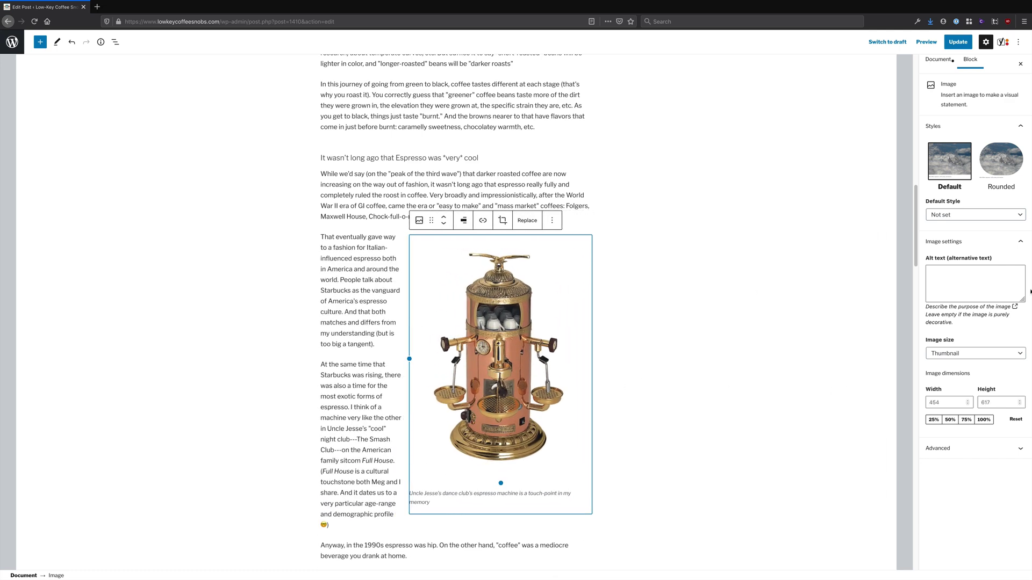
Try the 100%, 75% and 50% presets, then resize the image to 356 × 482.
click(985, 420)
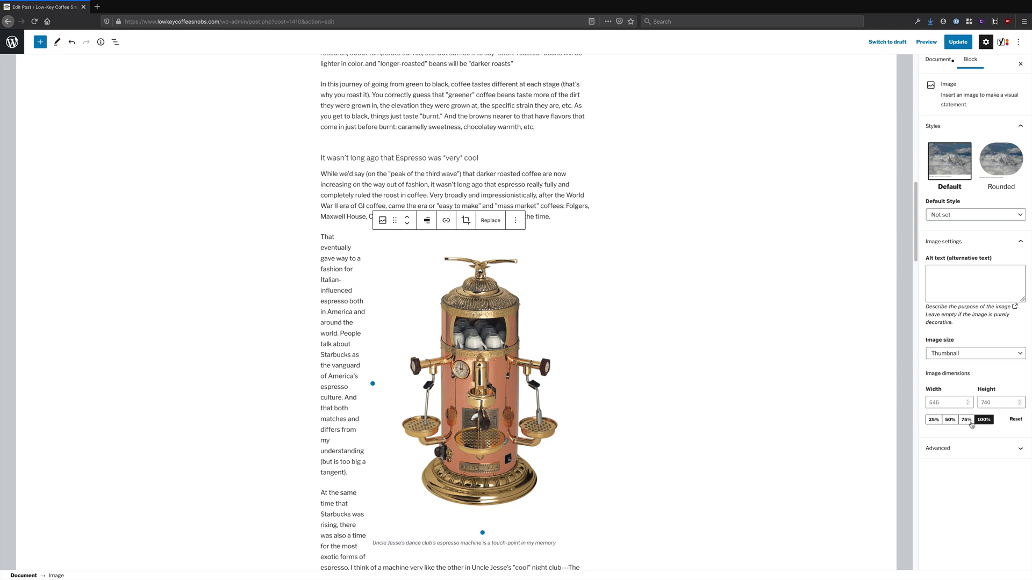
click(965, 421)
click(979, 422)
click(950, 421)
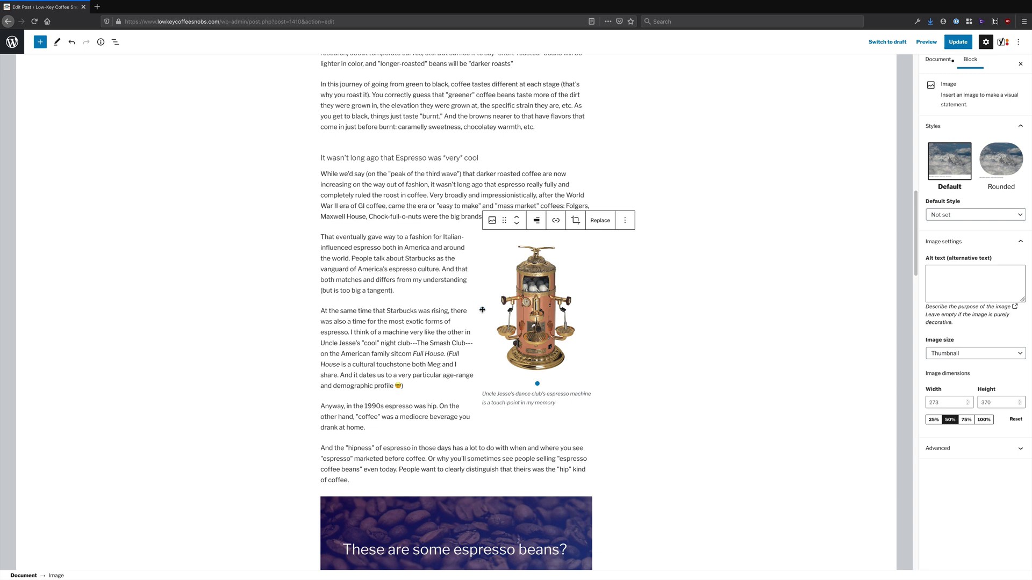
drag(482, 309, 449, 332)
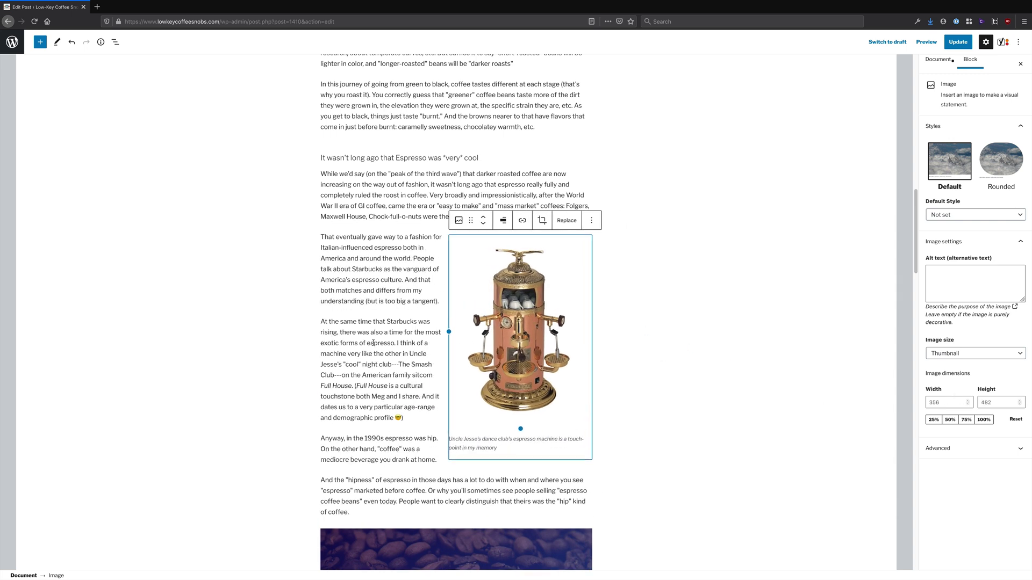
Switch the image to Full Size at 100%, then try the Medium and Thumbnail sizes.
click(967, 355)
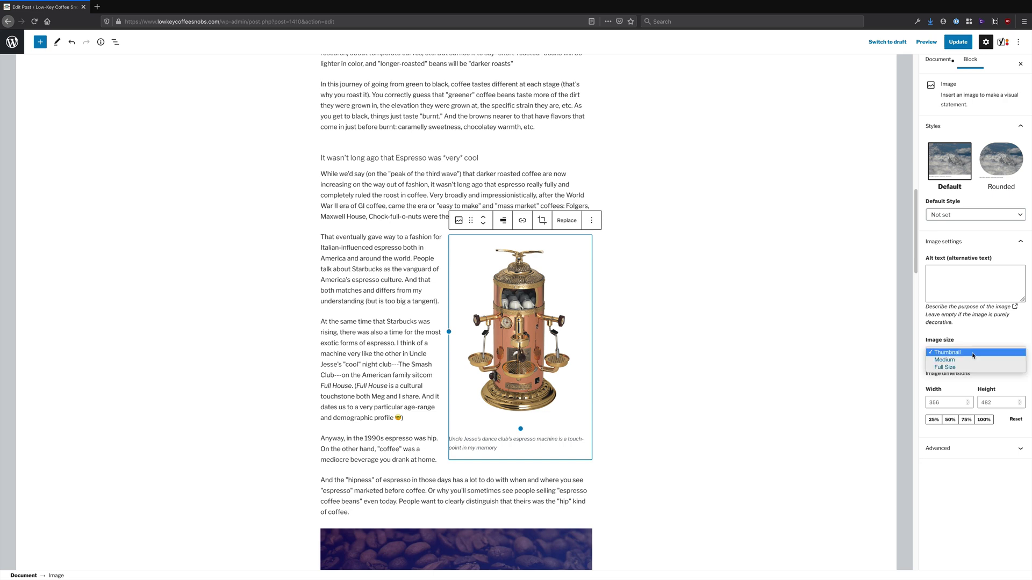
click(971, 368)
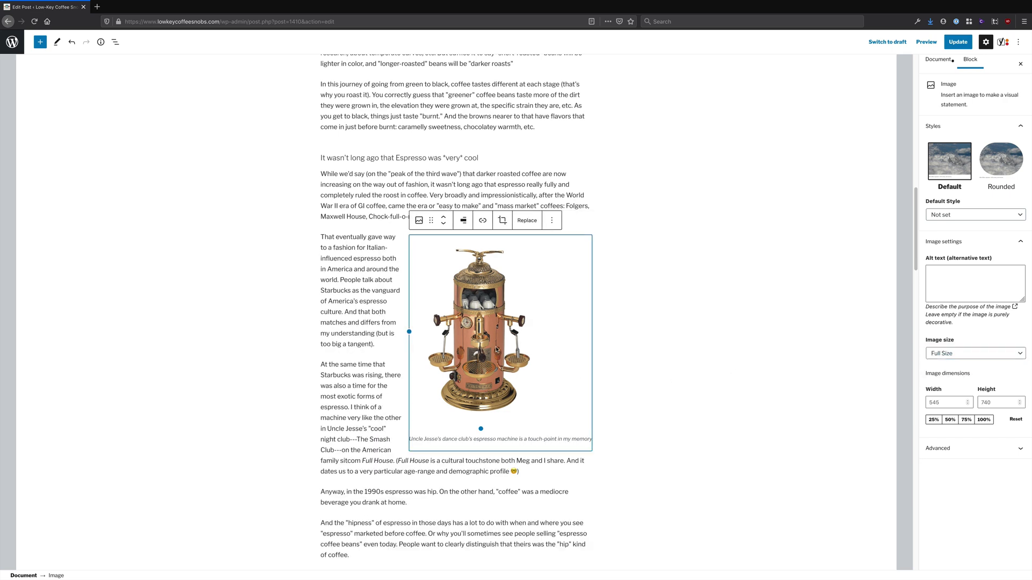
click(983, 420)
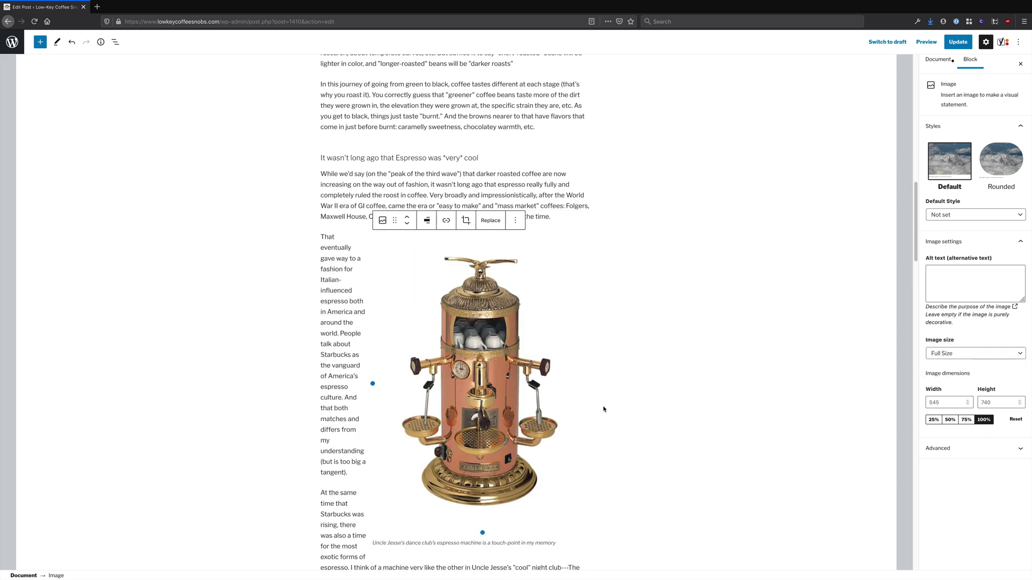
click(973, 359)
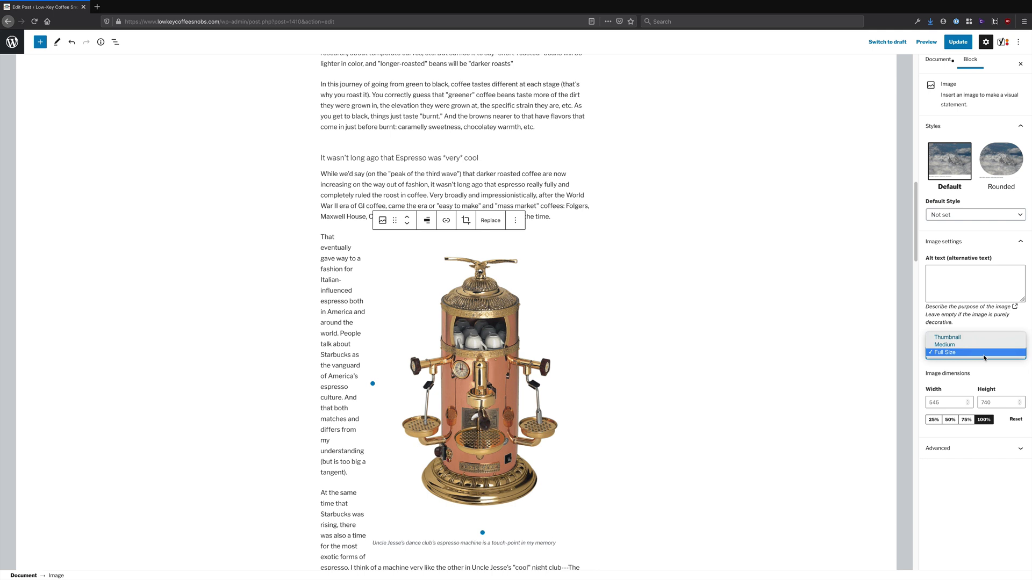
click(972, 346)
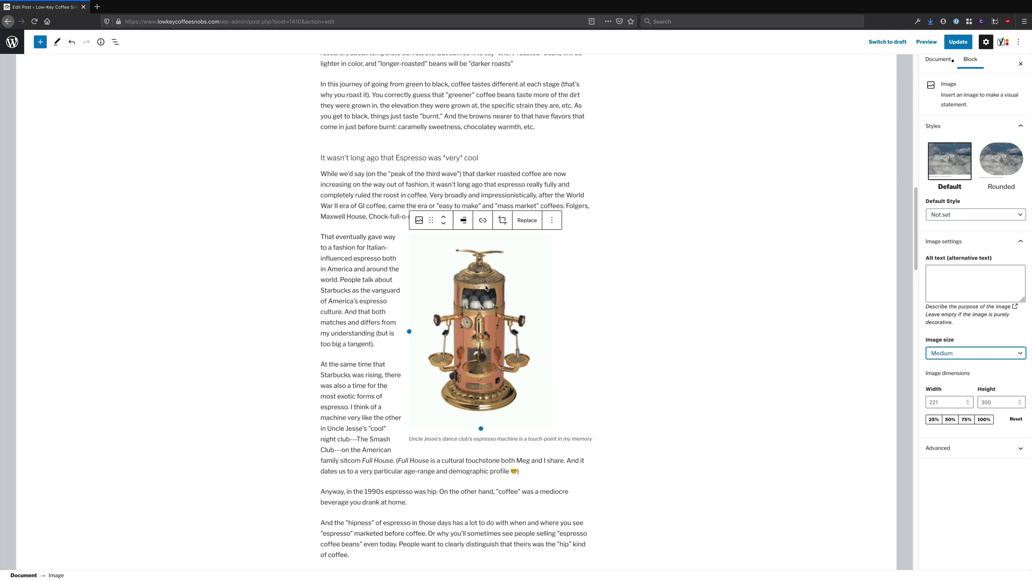
click(957, 351)
click(947, 346)
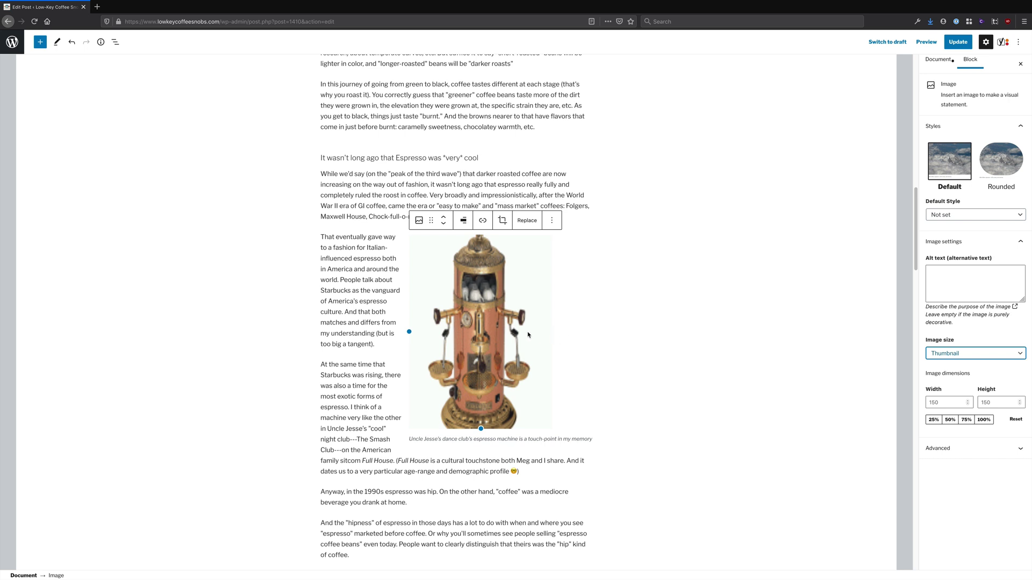
Return to Full Size, try 50% and 75%, and resize the image to 332 × 451.
click(959, 355)
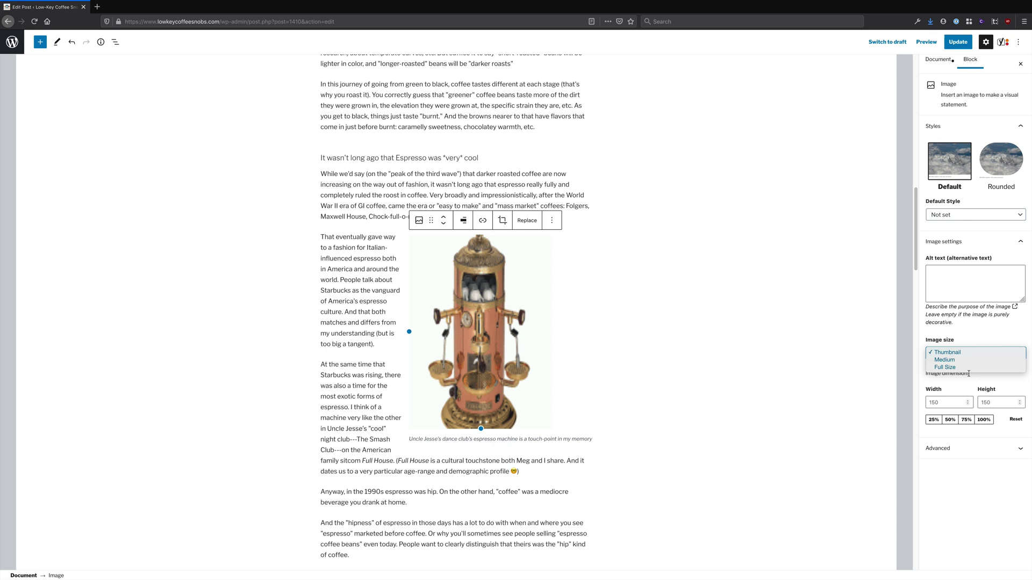
click(954, 370)
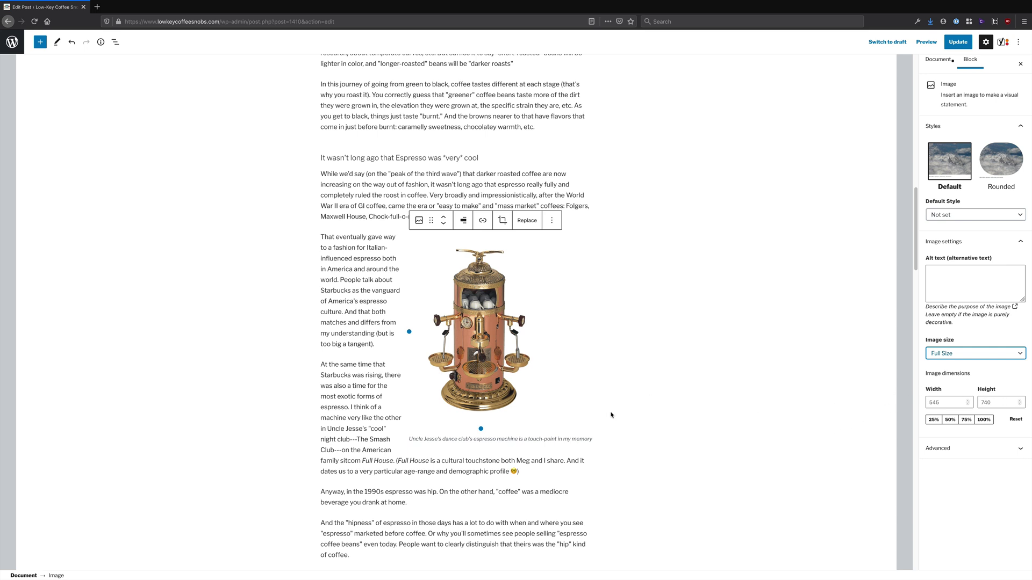
click(950, 420)
click(966, 419)
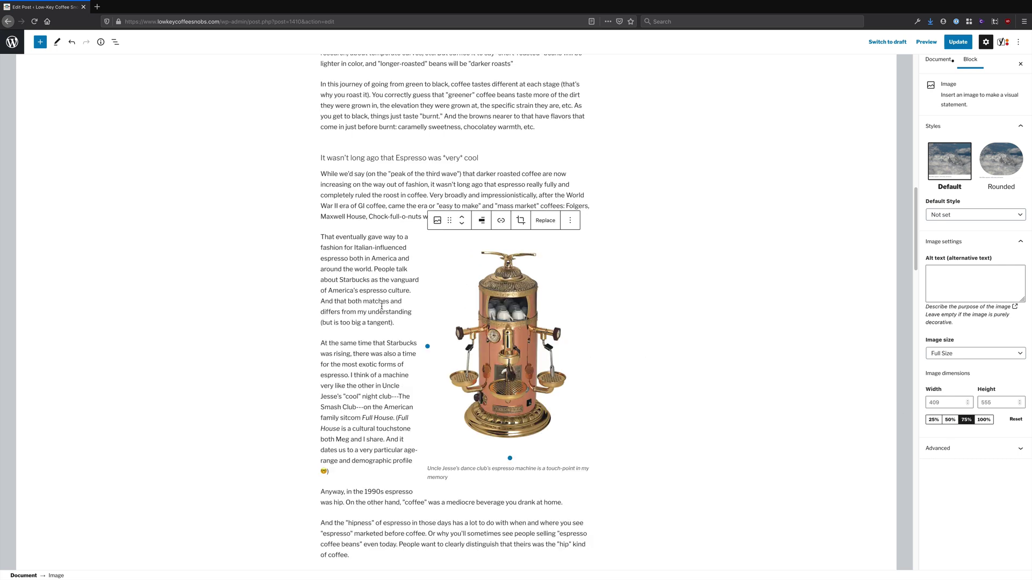
drag(438, 346, 459, 346)
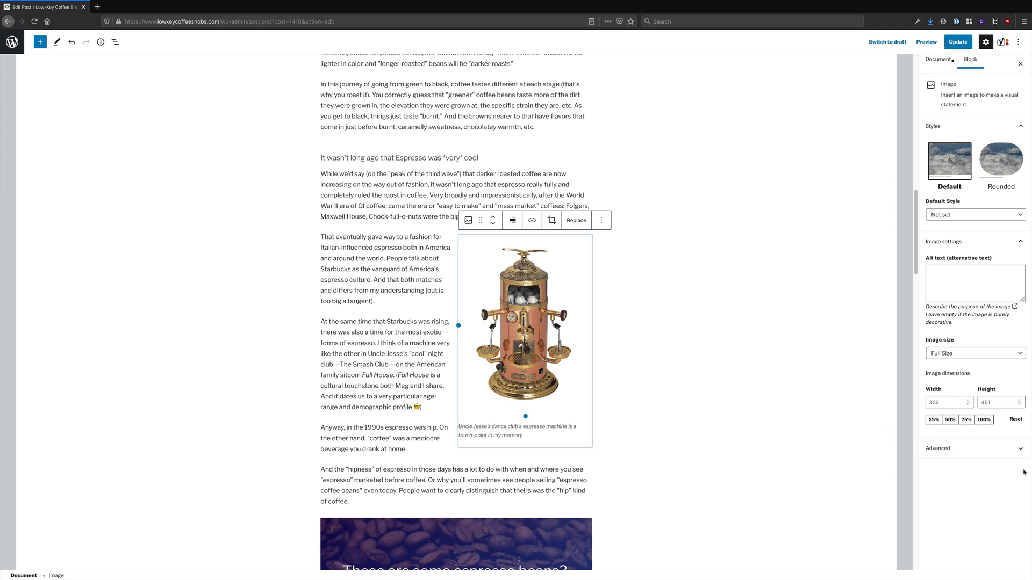
Expand the image's Advanced settings and check its link options without changing them.
click(978, 449)
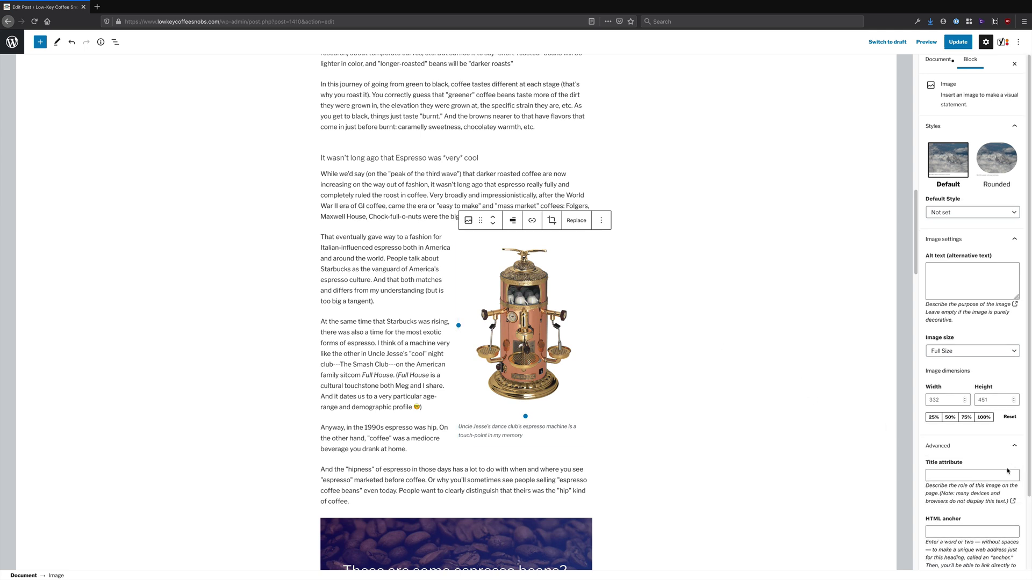
scroll(962, 376, up, 3)
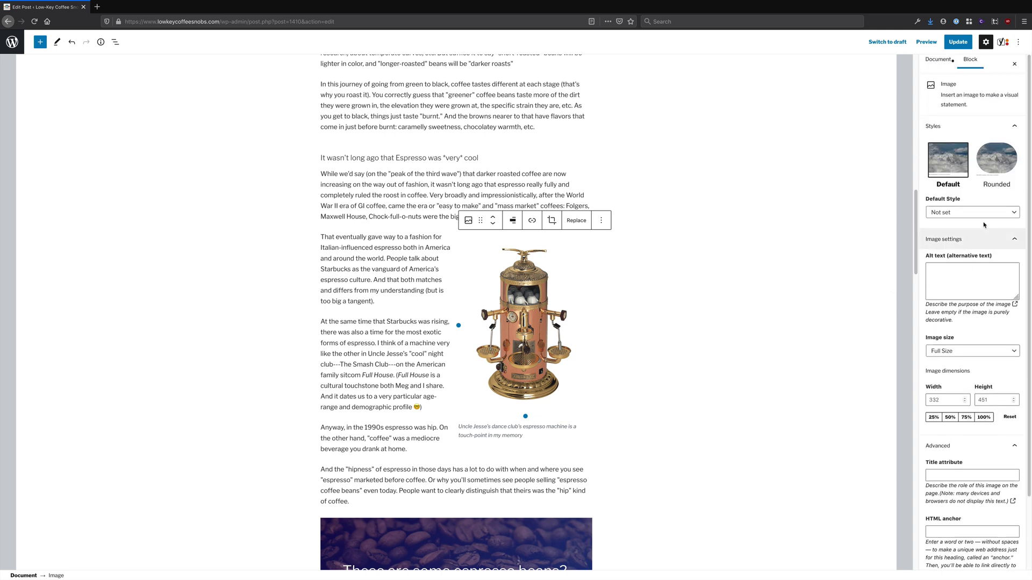
click(532, 221)
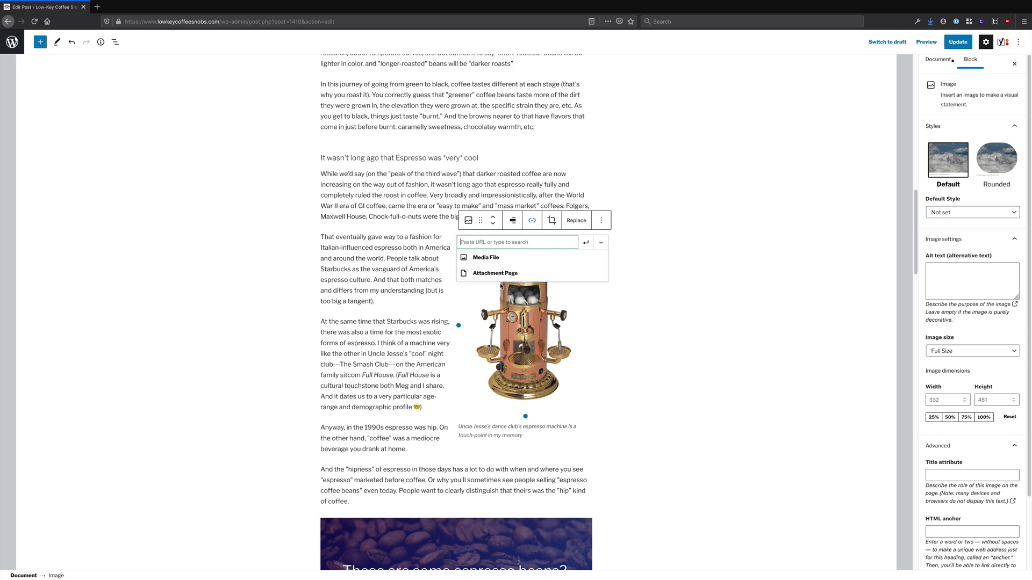
click(626, 346)
click(527, 301)
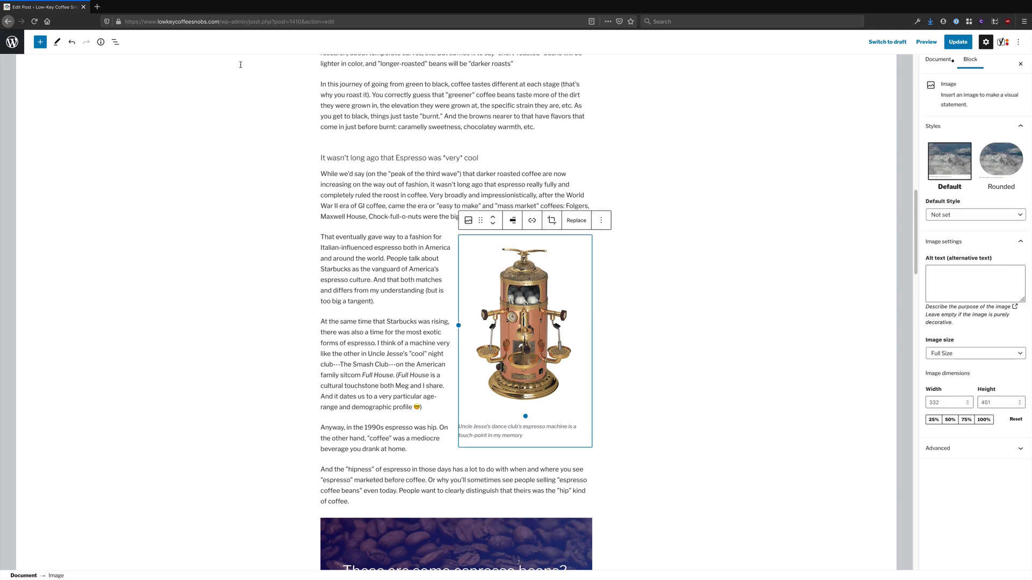
Preview the post in a new tab, scroll to the espresso image, and return to the editor.
click(926, 41)
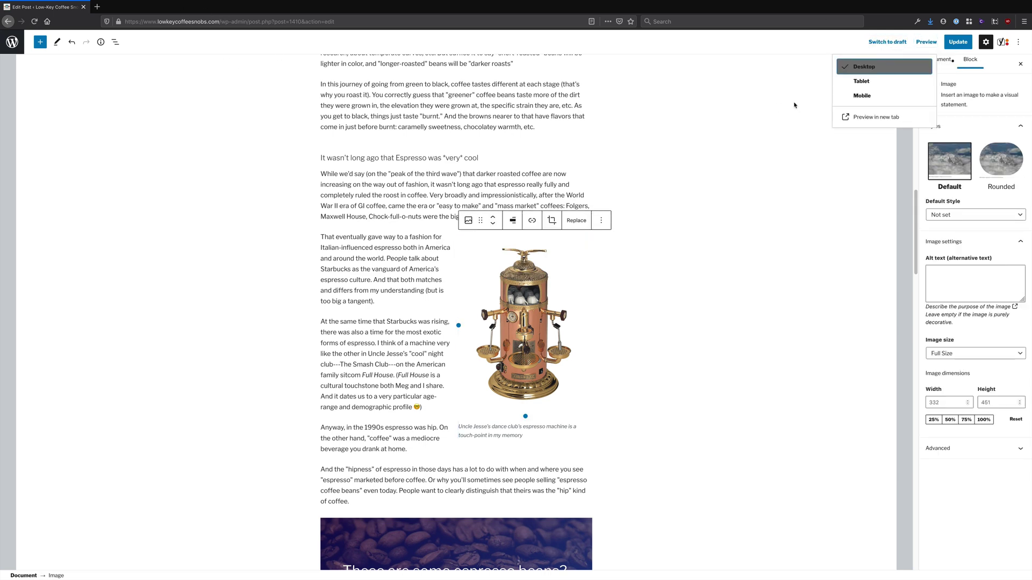
click(860, 118)
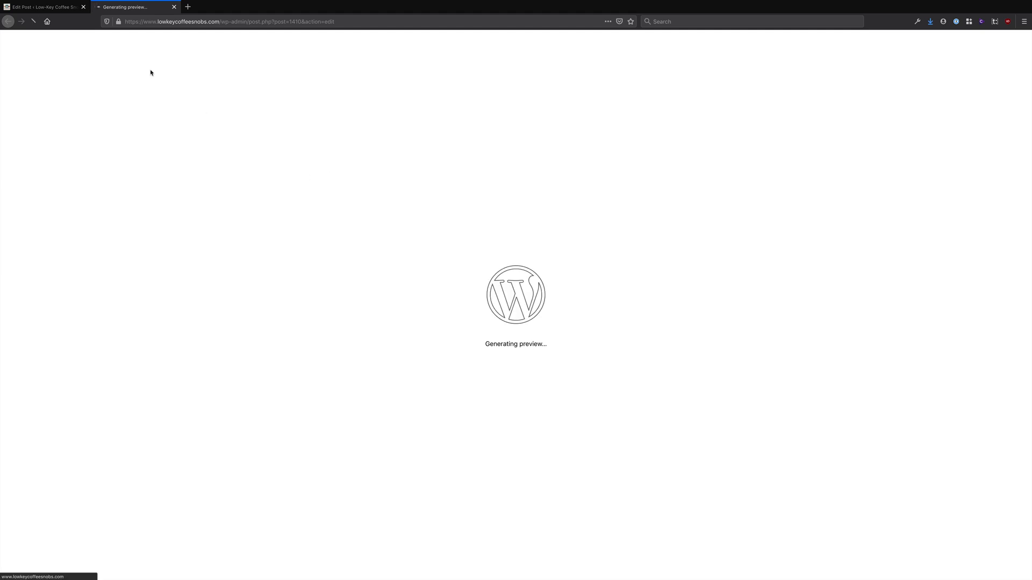
scroll(381, 305, down, 6)
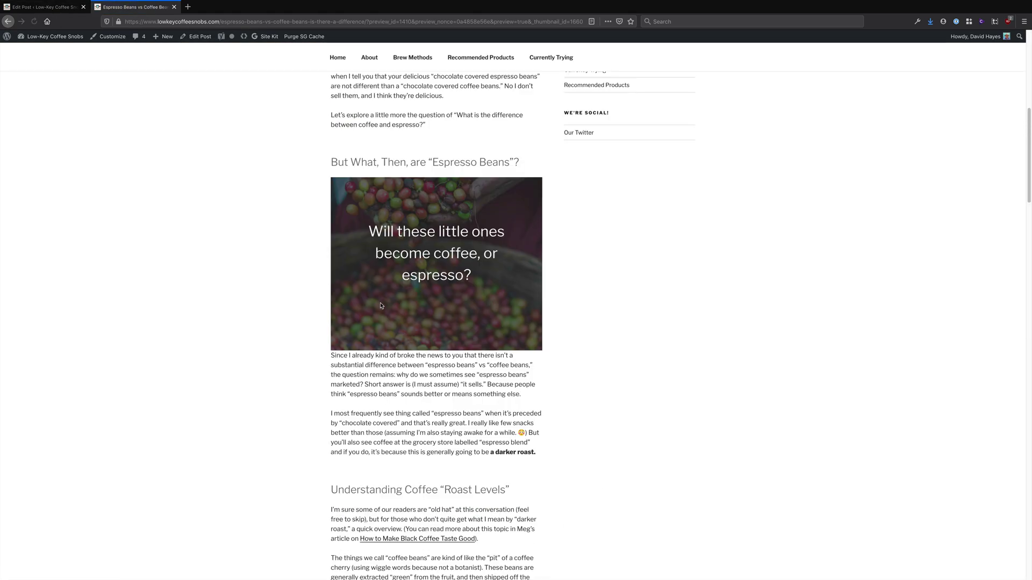
scroll(380, 305, down, 15)
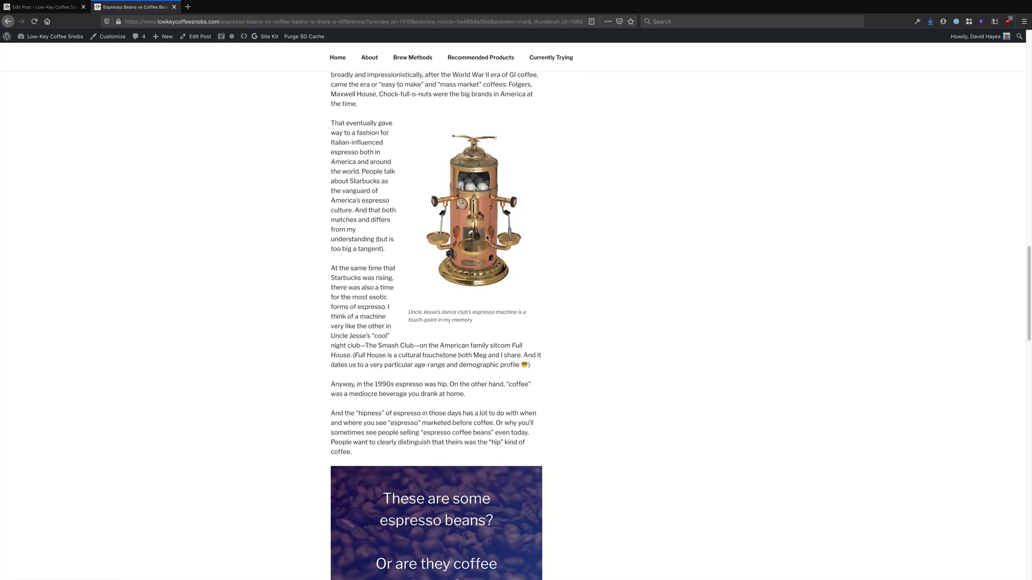
key(ctrl+shift+Tab)
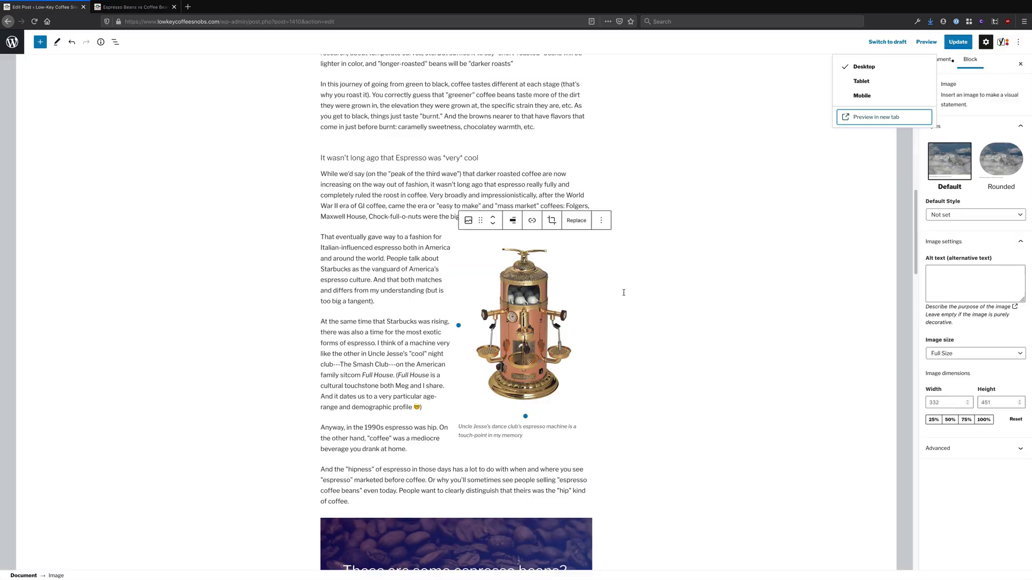
Link the espresso image to its Media File and update the post.
click(537, 317)
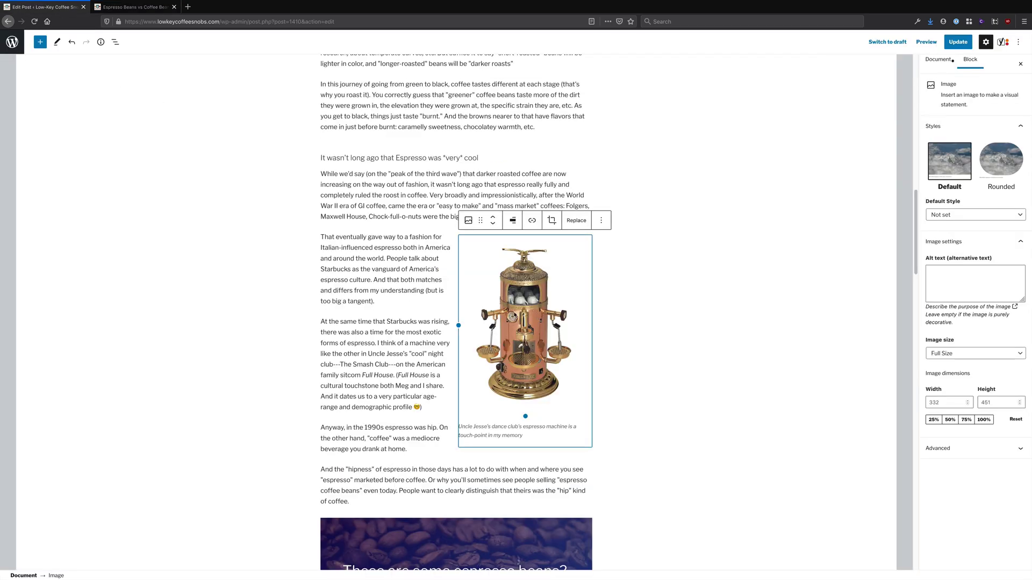
click(532, 222)
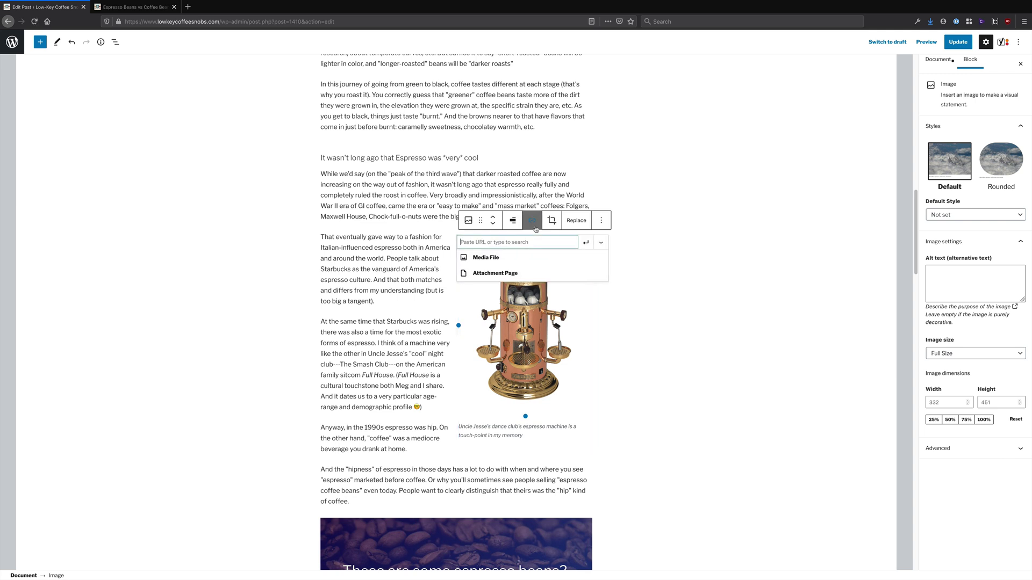
click(498, 258)
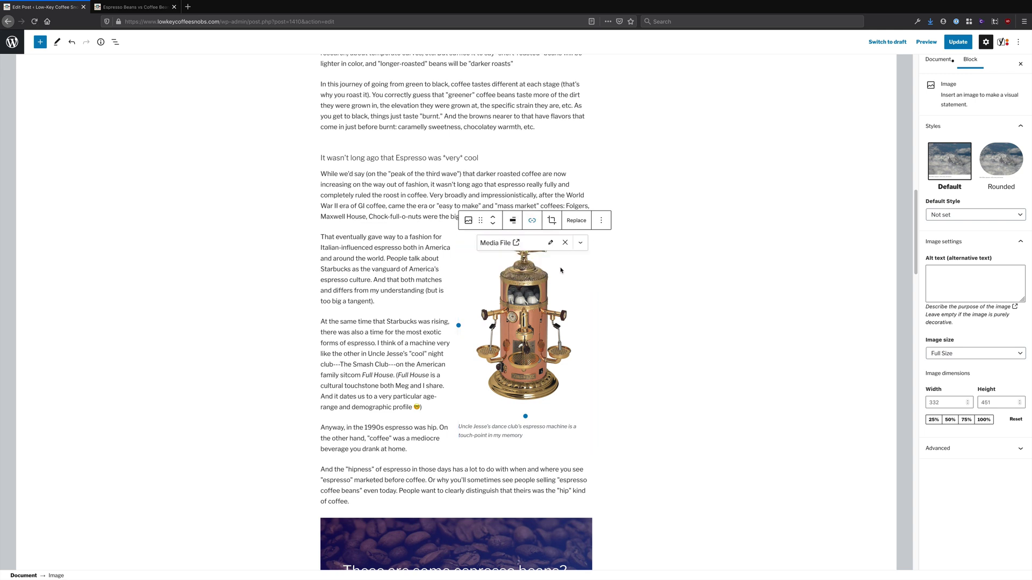
click(959, 43)
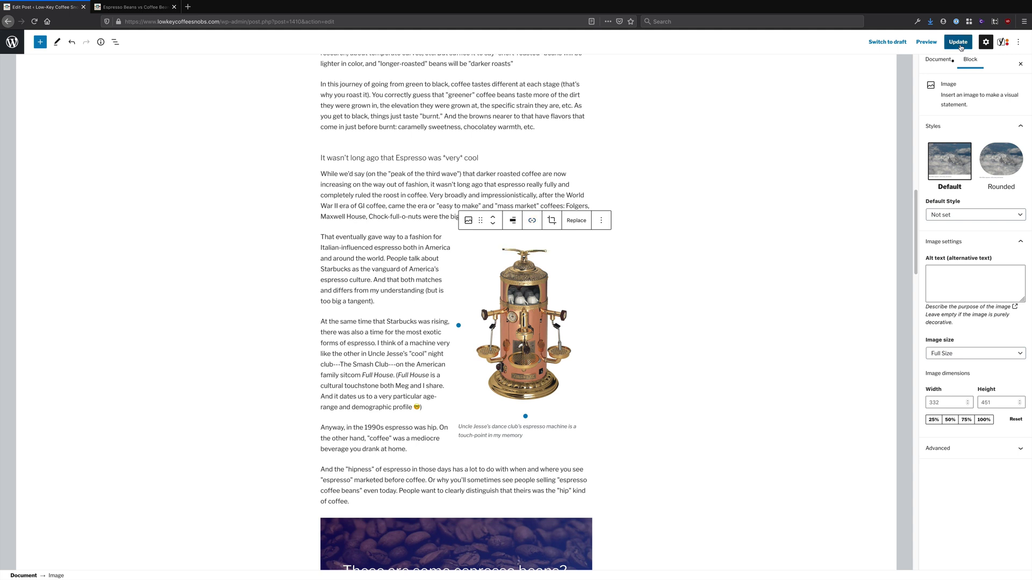
Confirm the image link is still Media File and preview the post.
click(532, 221)
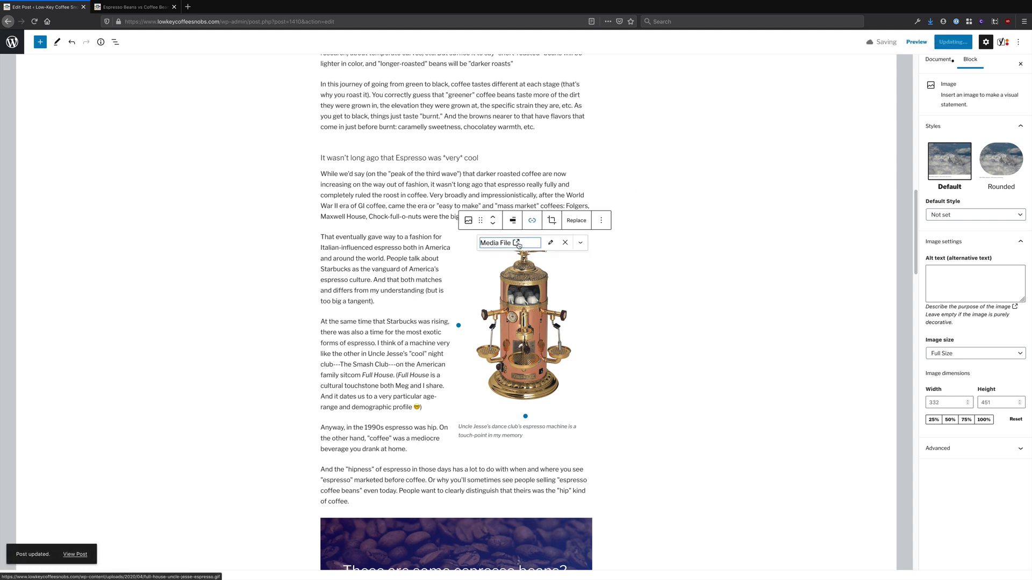
click(550, 242)
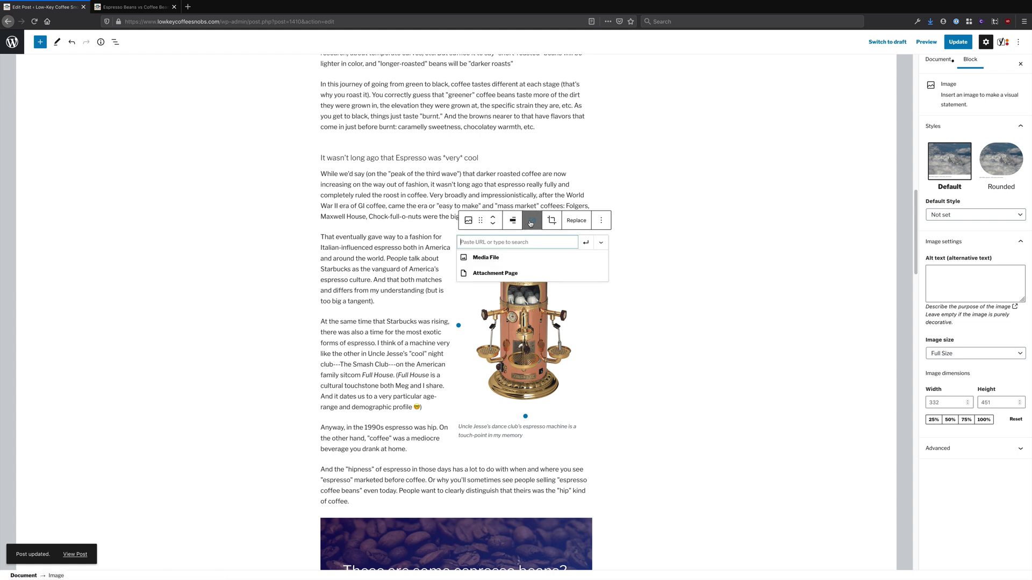
click(503, 262)
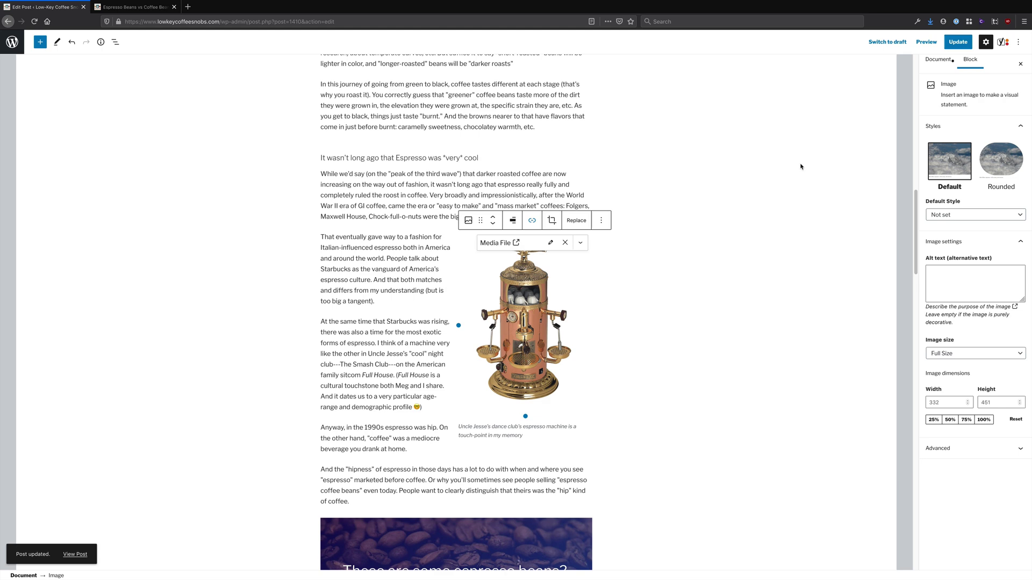
click(926, 42)
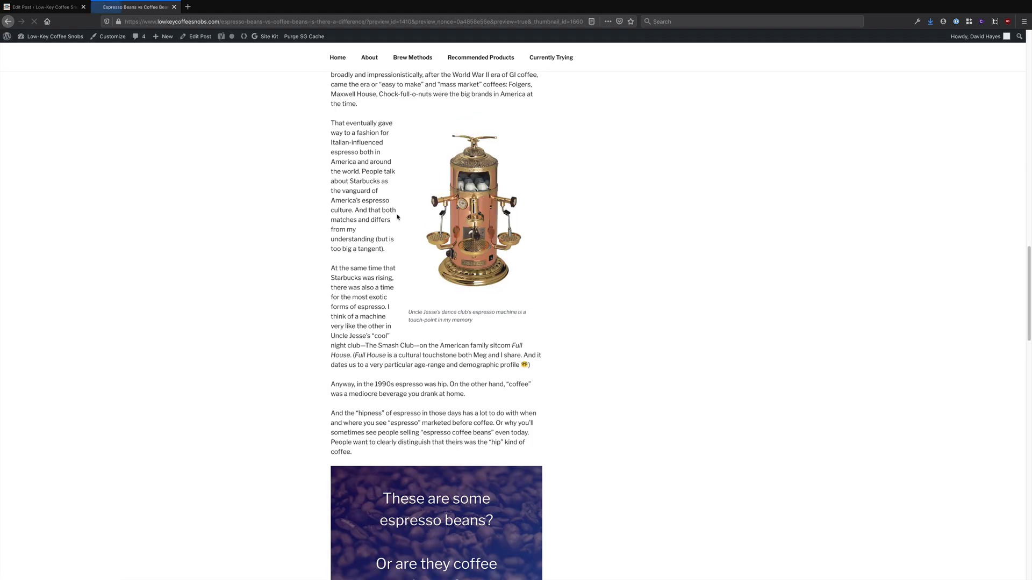
Click the preview's espresso image to confirm it opens the full-size GIF, then return to the editor.
click(455, 204)
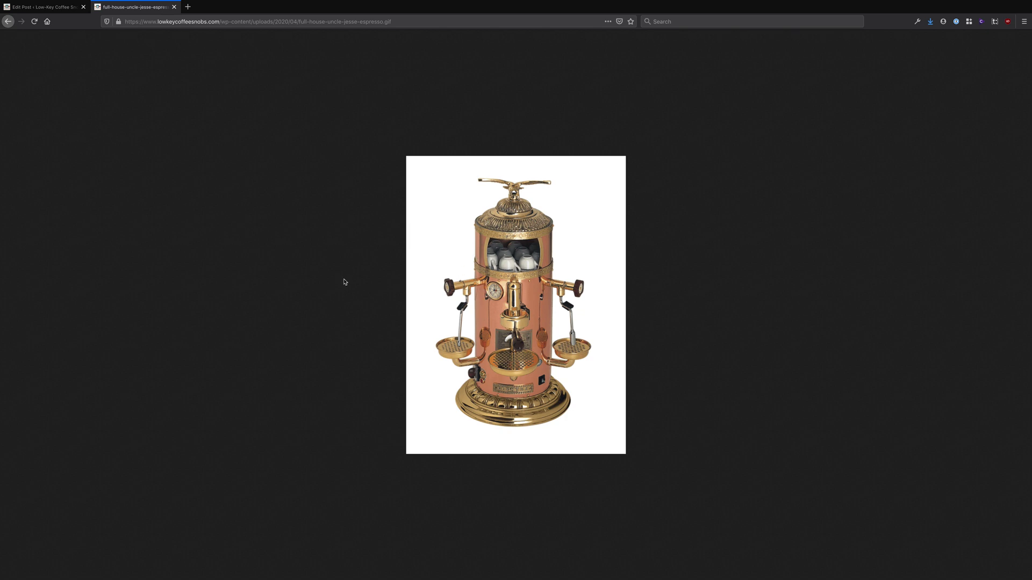
key(alt+Left)
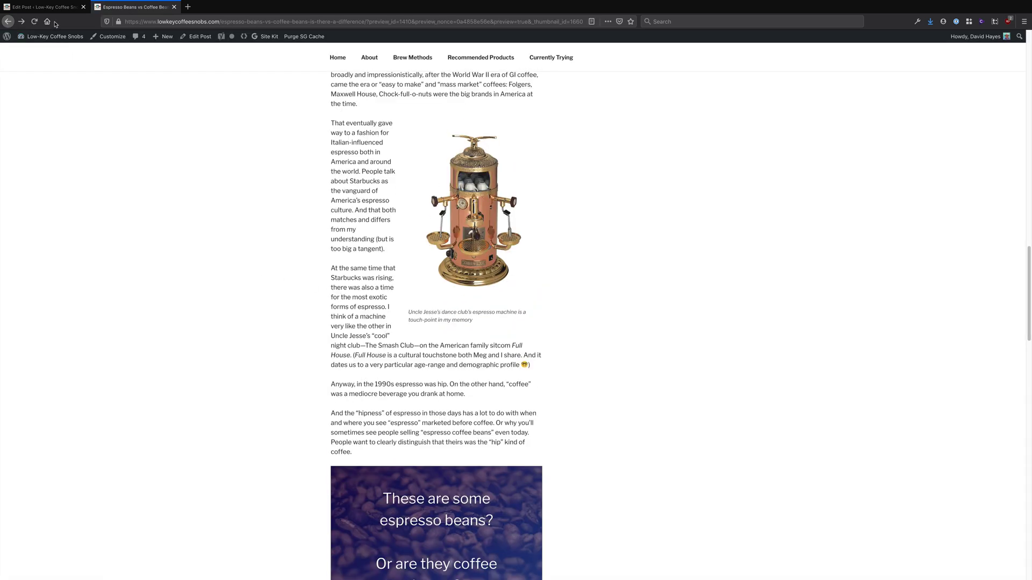
click(43, 7)
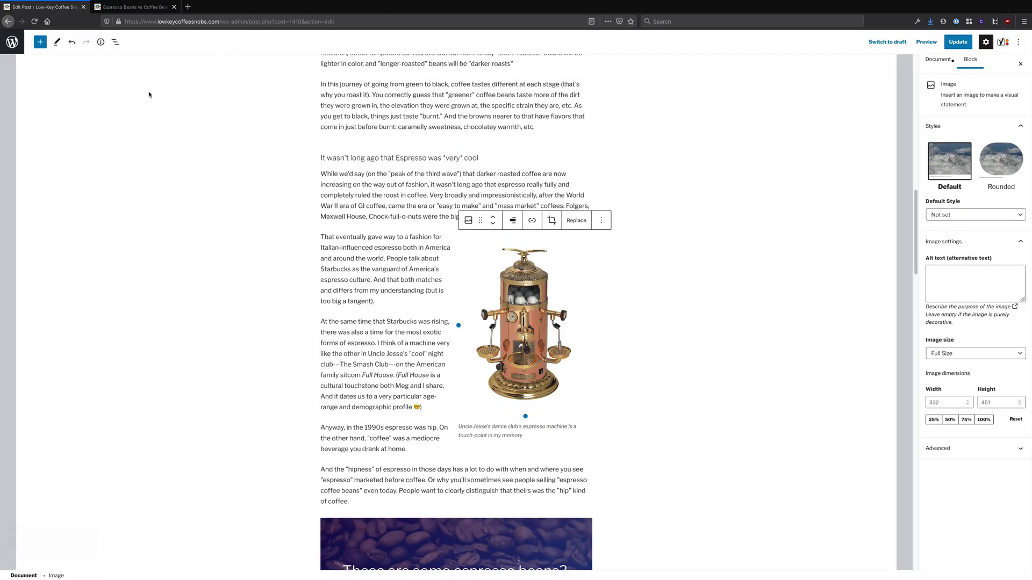
Update the post, then search plugins for 'lightbox' and install Simple Lightbox.
click(964, 46)
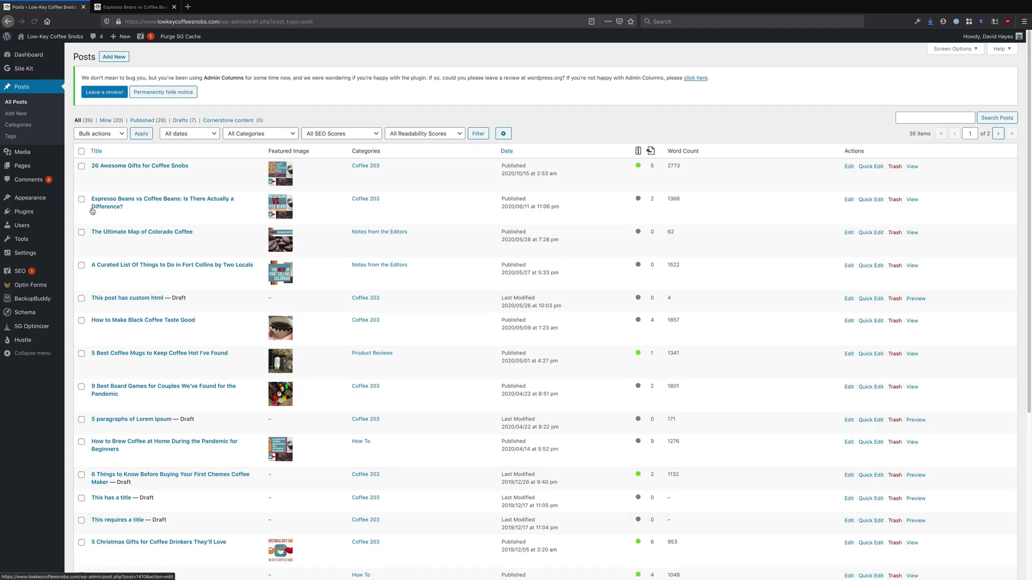
mouse_move(30, 212)
click(81, 224)
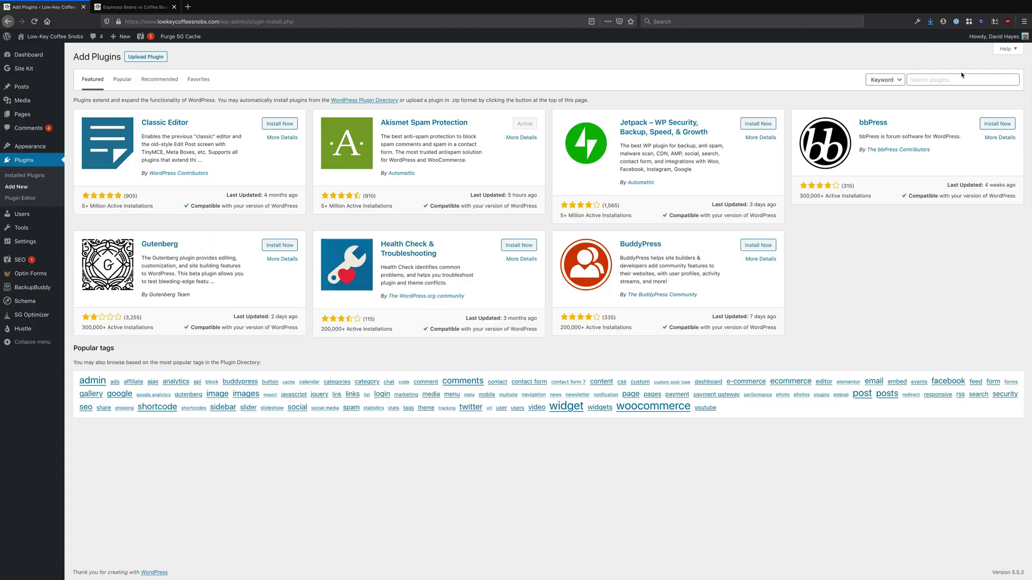
click(945, 79)
text(lightbox)
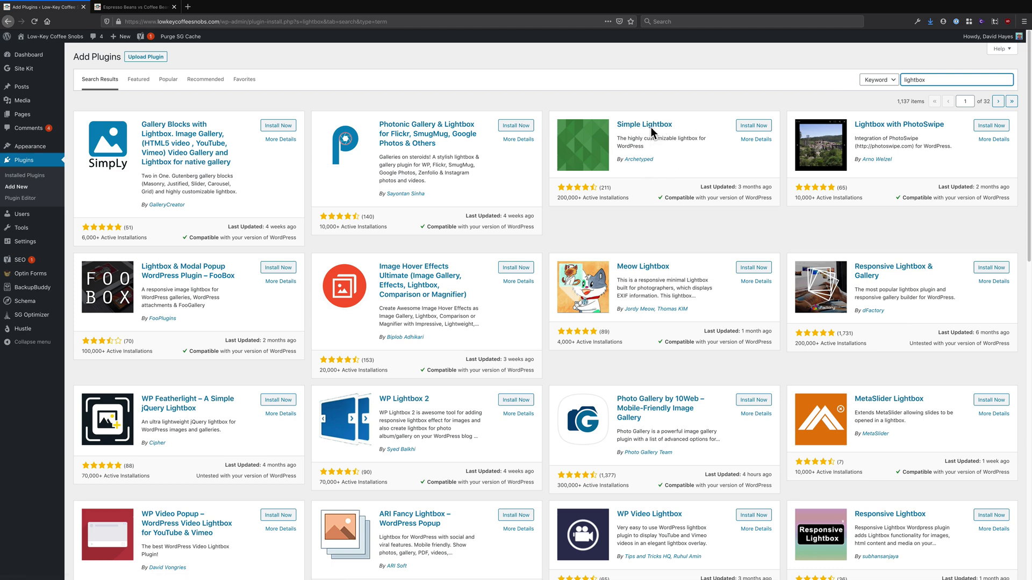
click(757, 128)
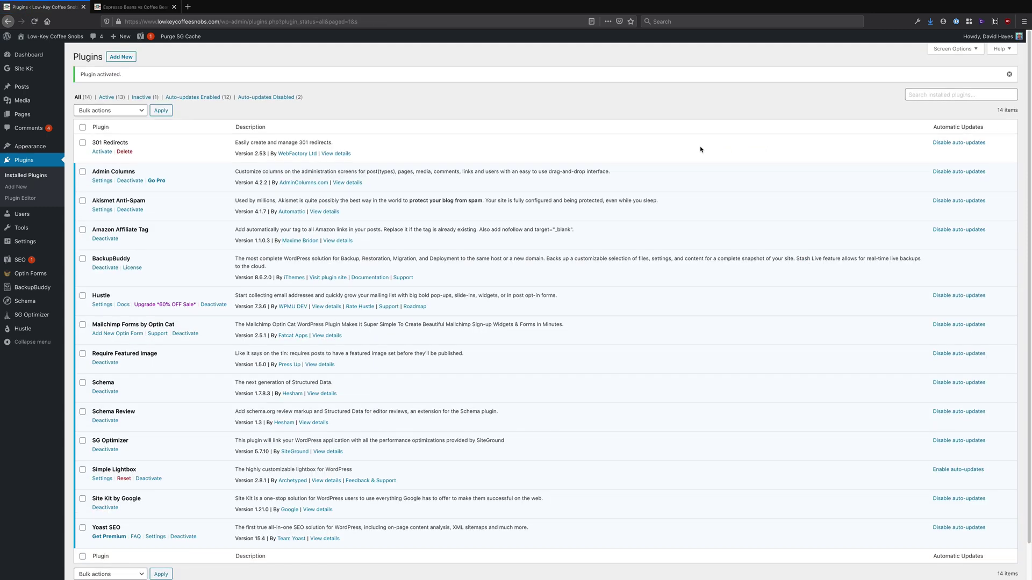
Reload the live Espresso Beans post and click the espresso image to view it in the lightbox.
click(134, 7)
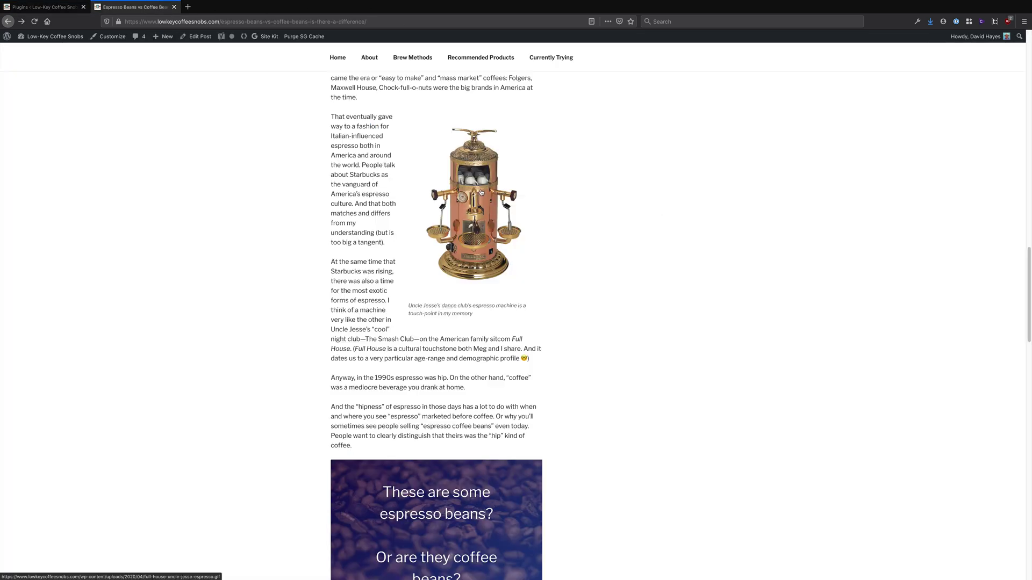
click(34, 23)
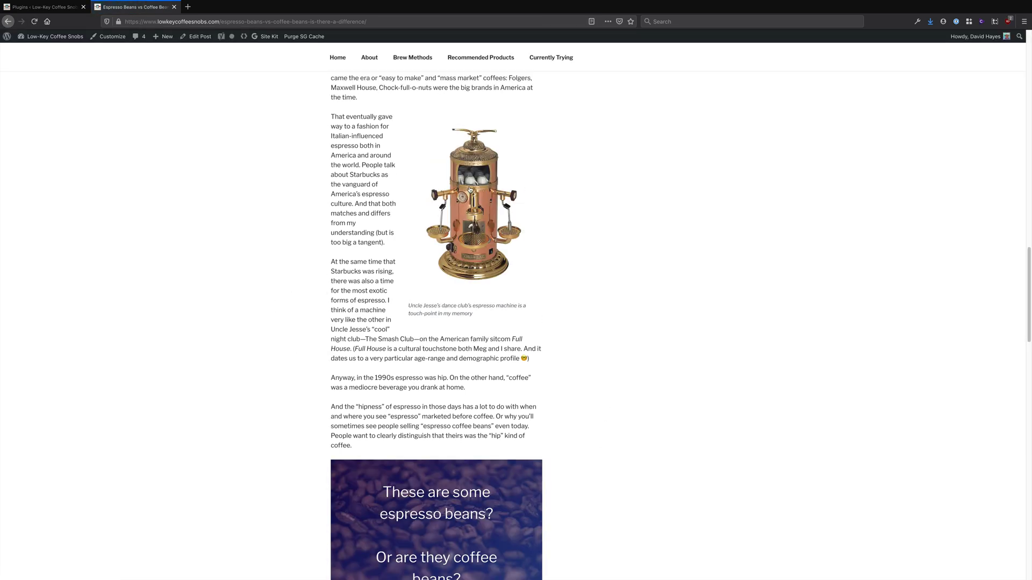
click(470, 189)
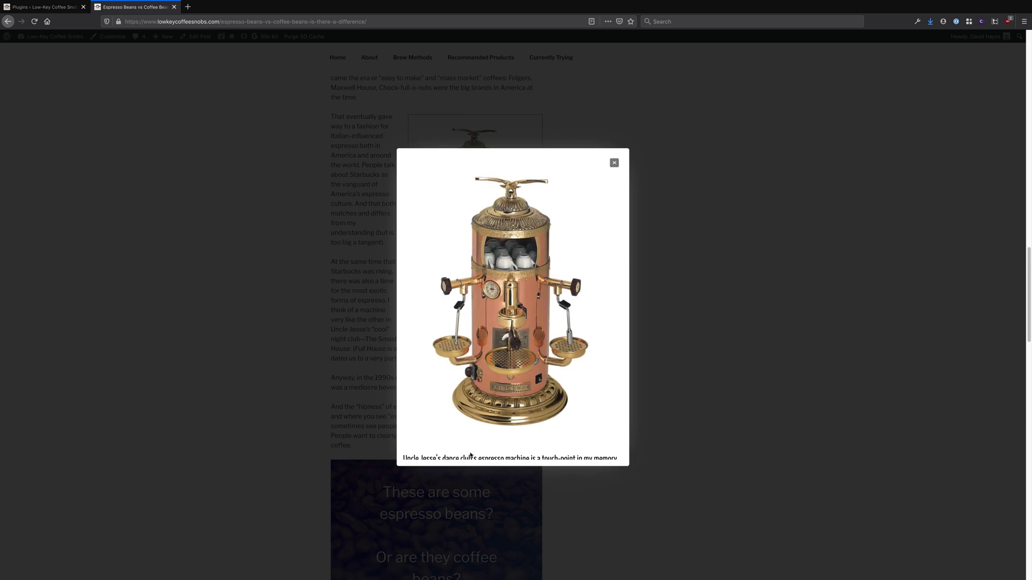
scroll(338, 267, down, 3)
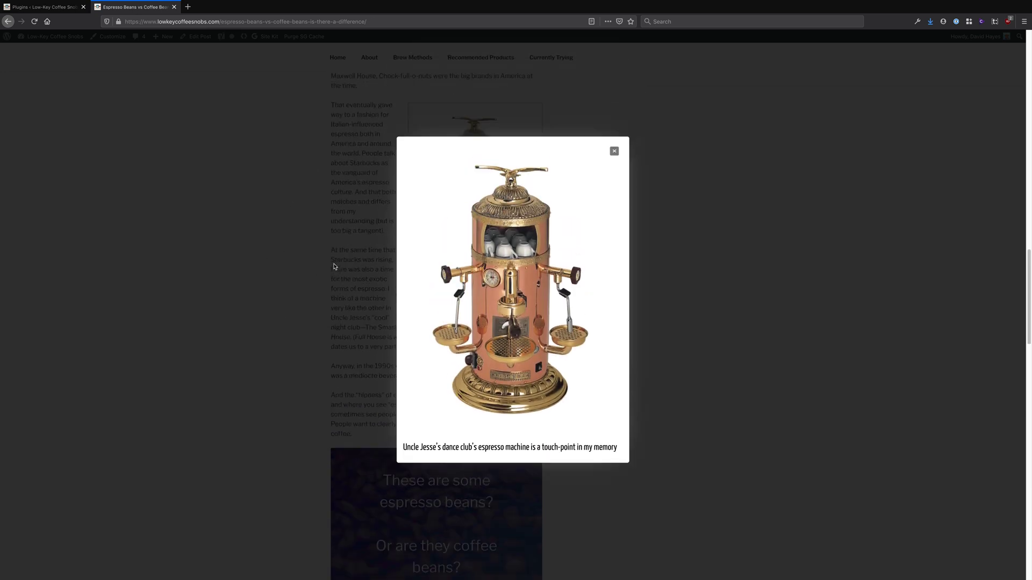
scroll(334, 266, up, 1)
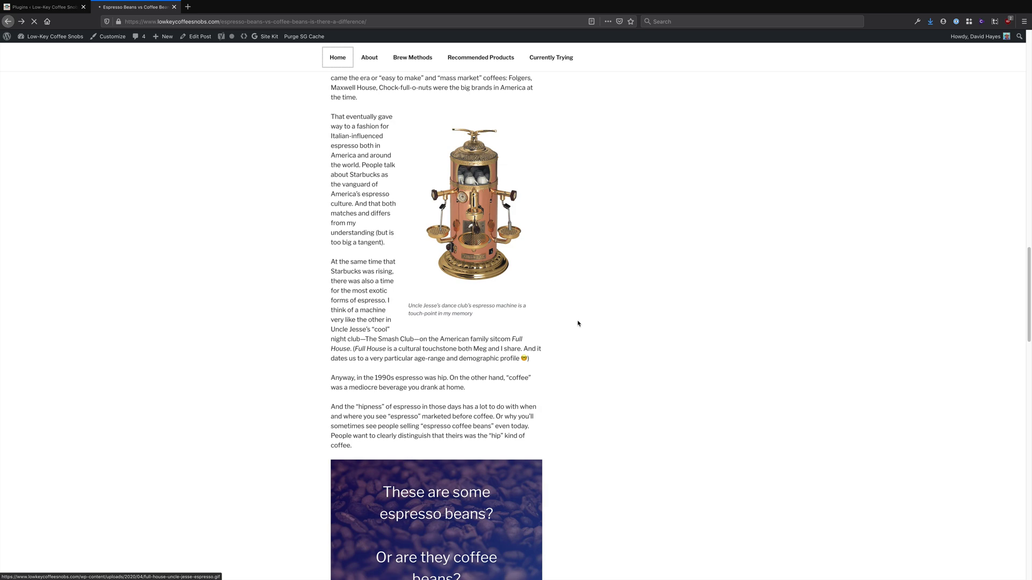
Find the How to Store an AeroPress post on the homepage and open it for editing.
scroll(487, 391, down, 10)
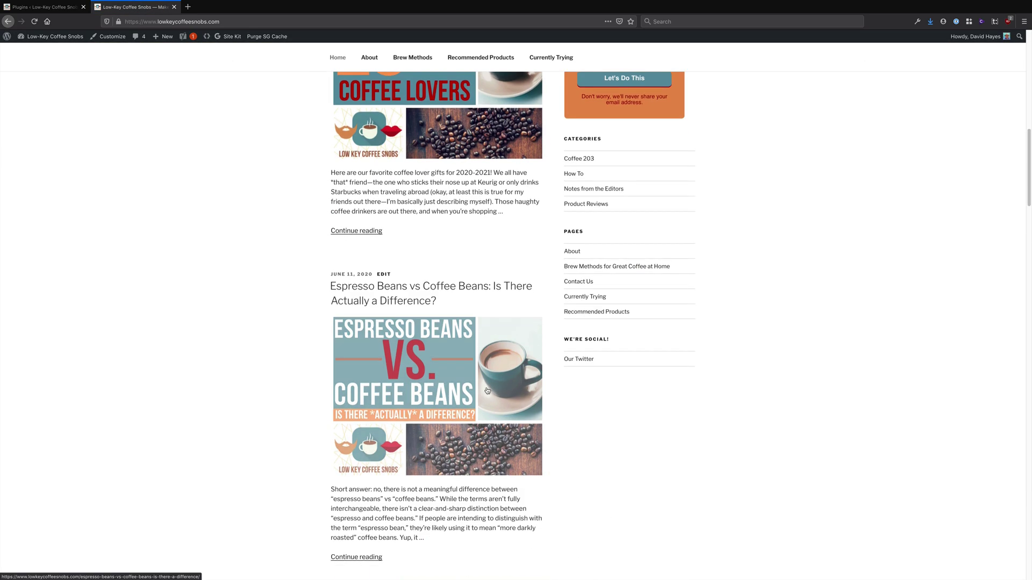
scroll(487, 391, down, 20)
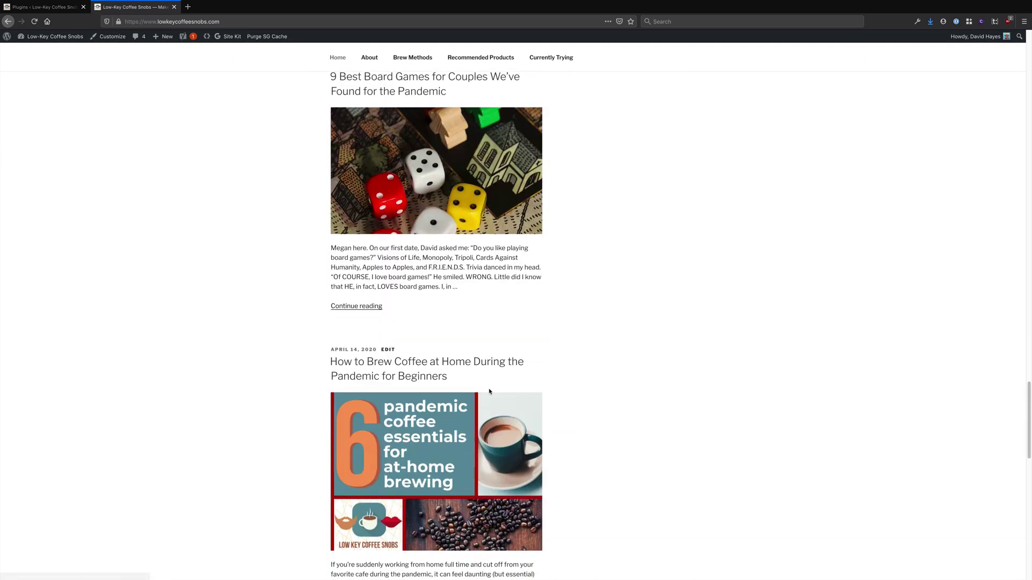
scroll(489, 391, down, 14)
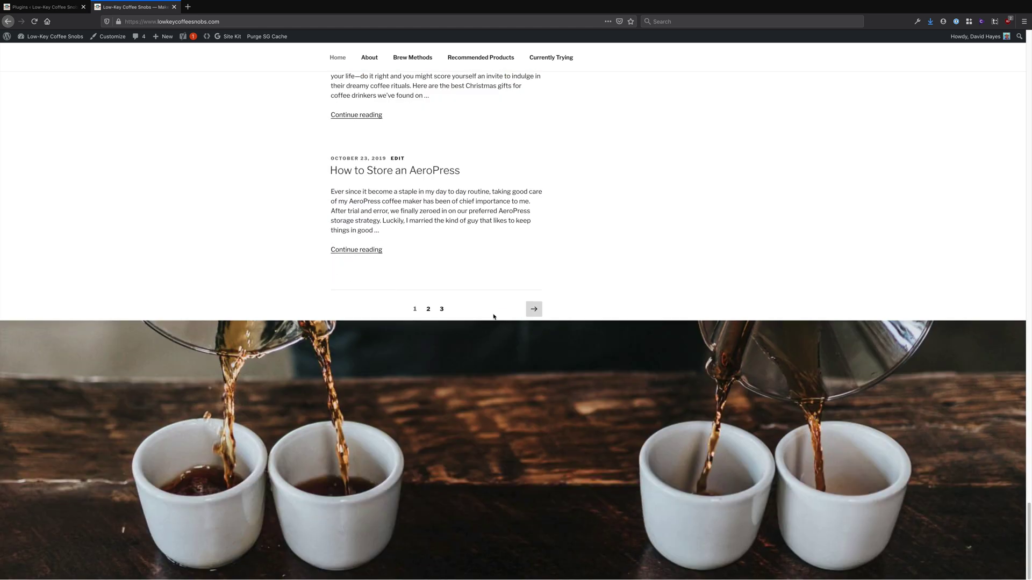
click(395, 171)
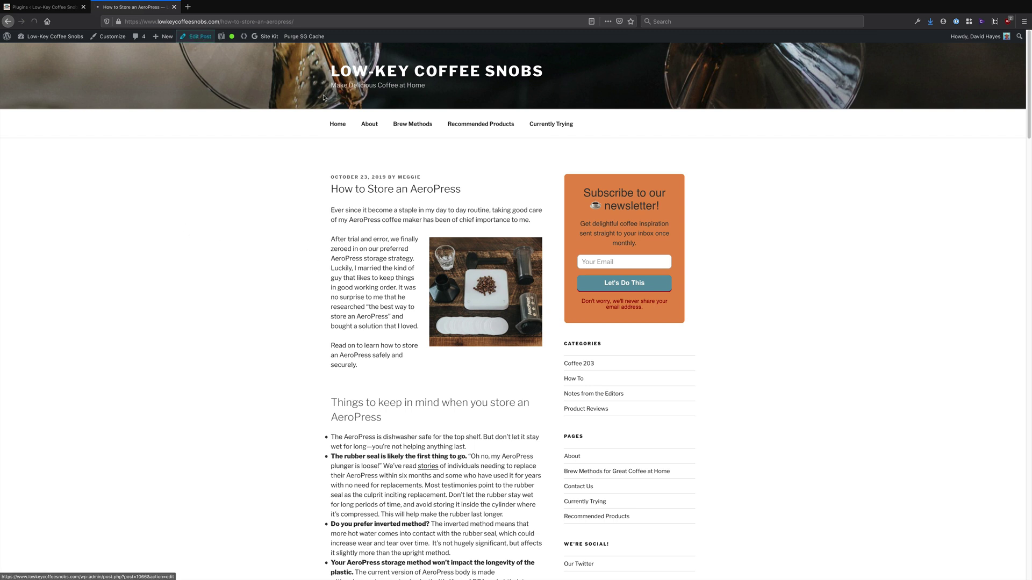
click(198, 36)
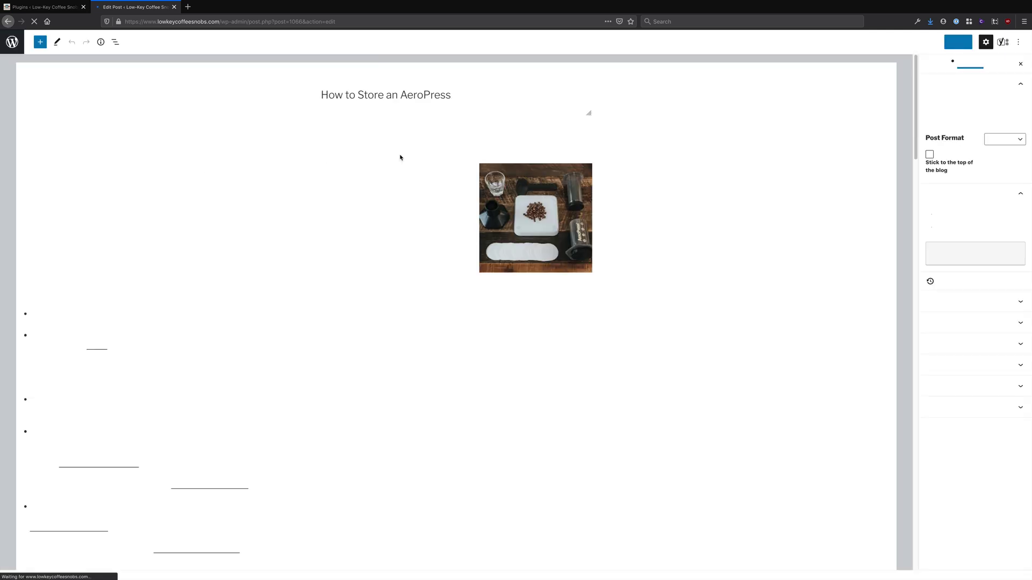
Link the AeroPress storage image to its Media File and save the post.
click(538, 219)
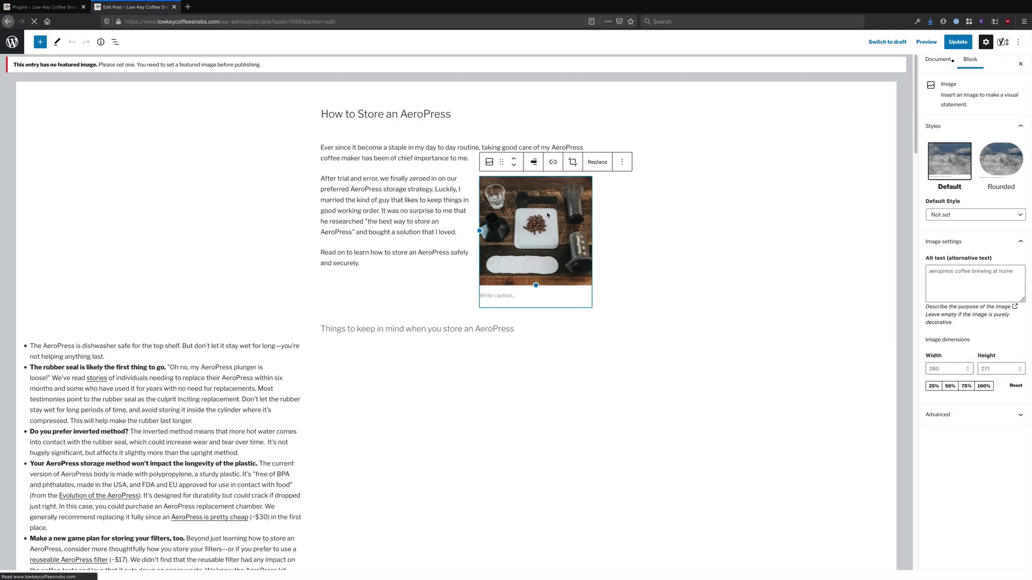
click(561, 167)
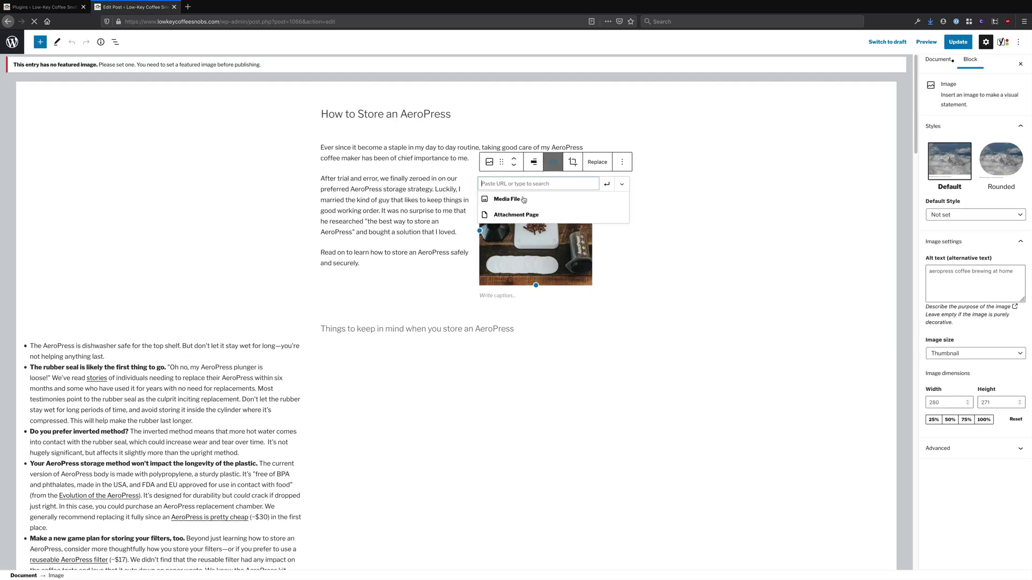
click(538, 200)
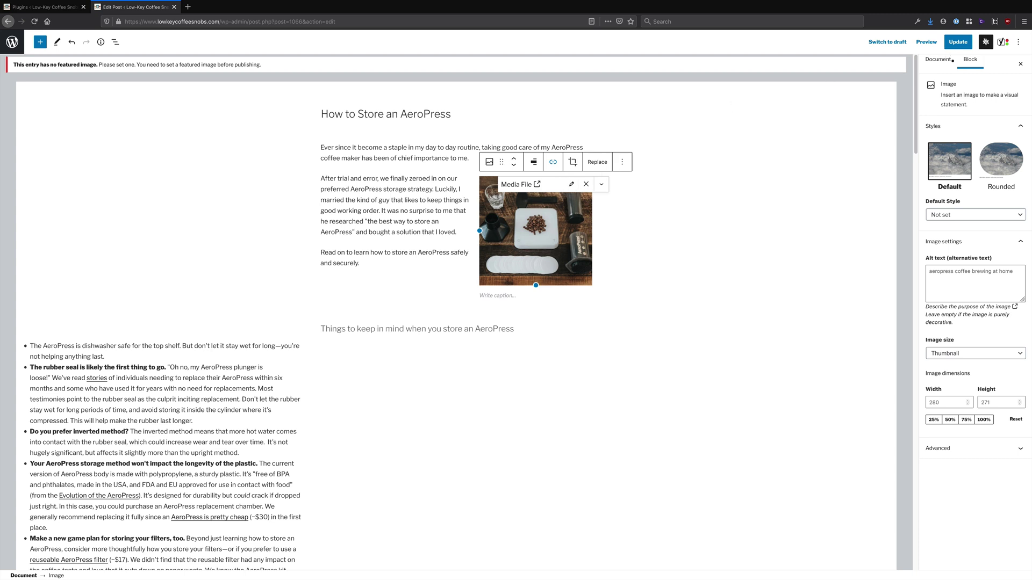
key(ctrl+s)
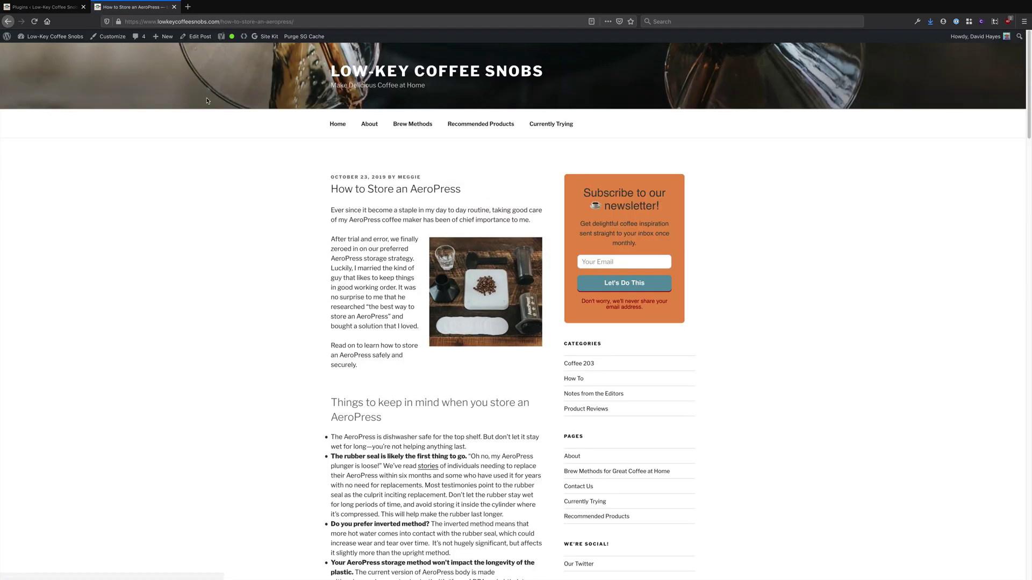
Open the AeroPress image in the captioned lightbox, close it, and return to the Plugins page.
click(534, 308)
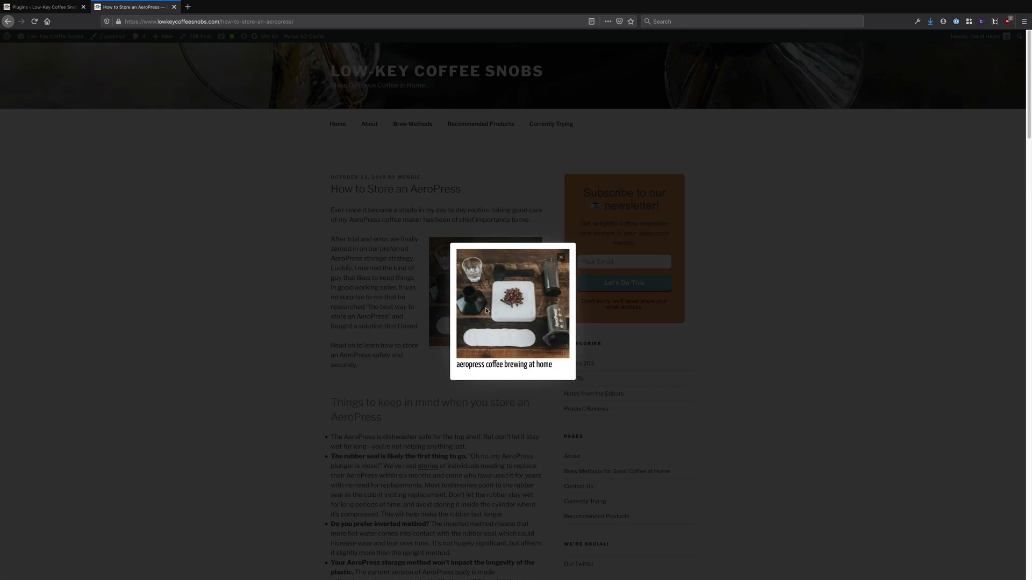
click(562, 258)
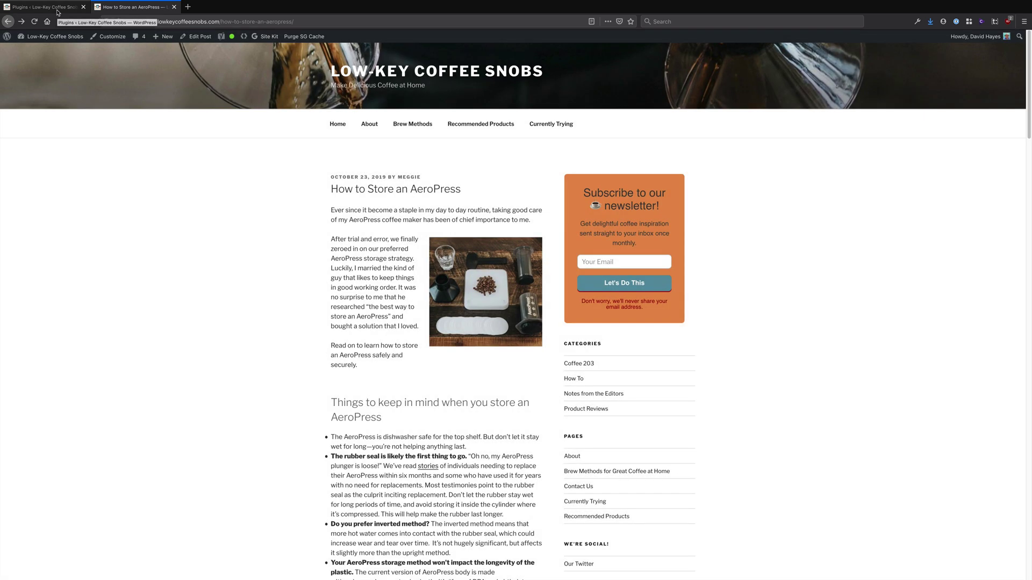
click(58, 12)
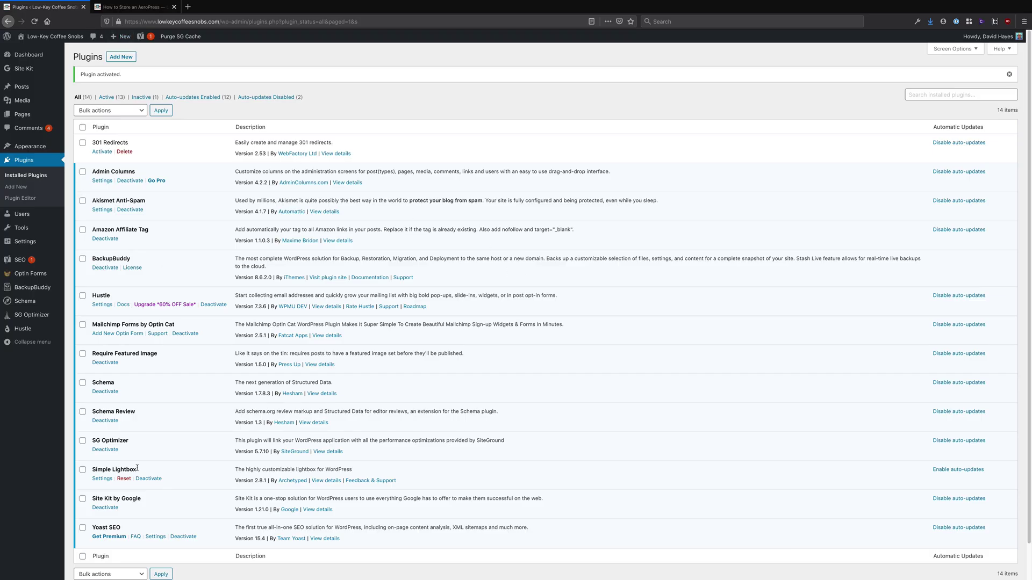
Highlight the Simple Lightbox plugin name, then return to the live 'How to Store an AeroPress' post.
drag(137, 468, 99, 467)
click(133, 6)
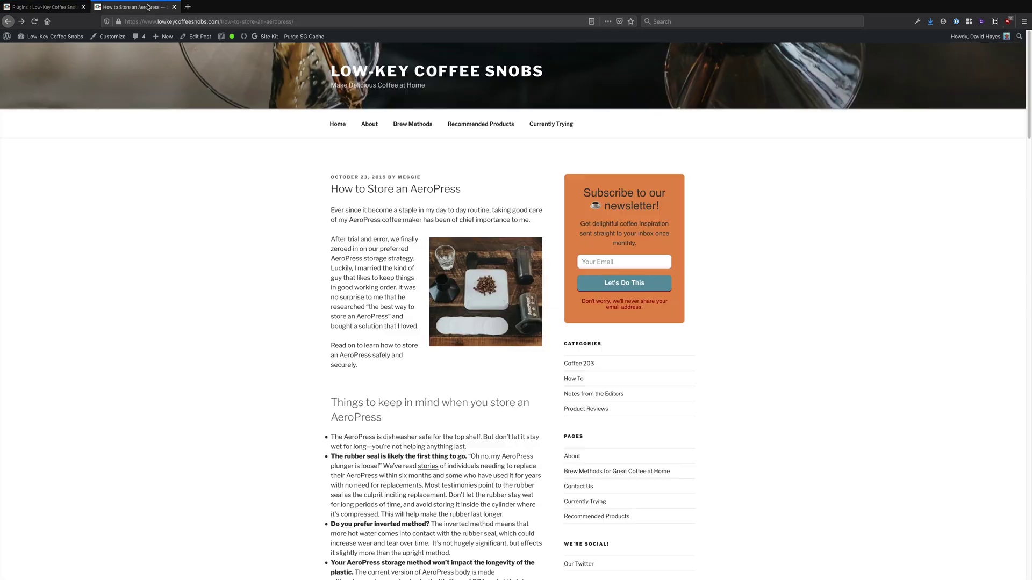